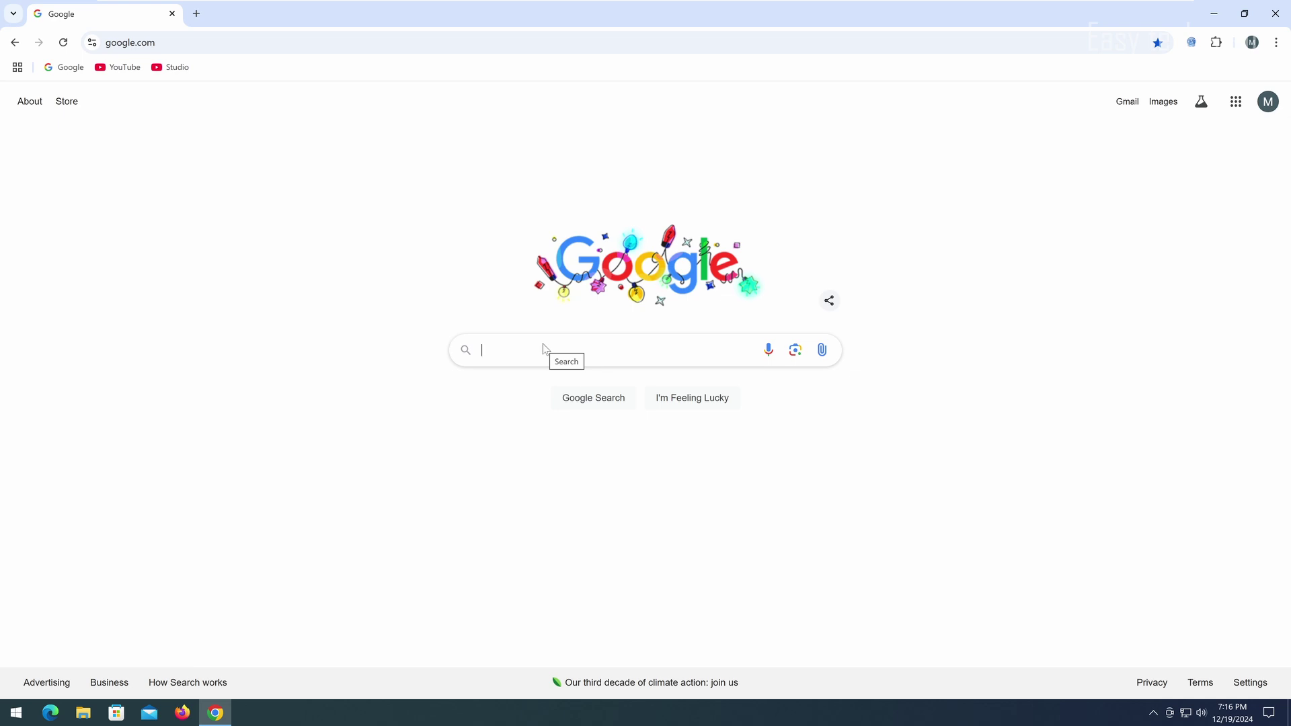
Step: Search for 'keepass download' and open the keepass.info downloads page
{"action": "type", "text": "kee"}
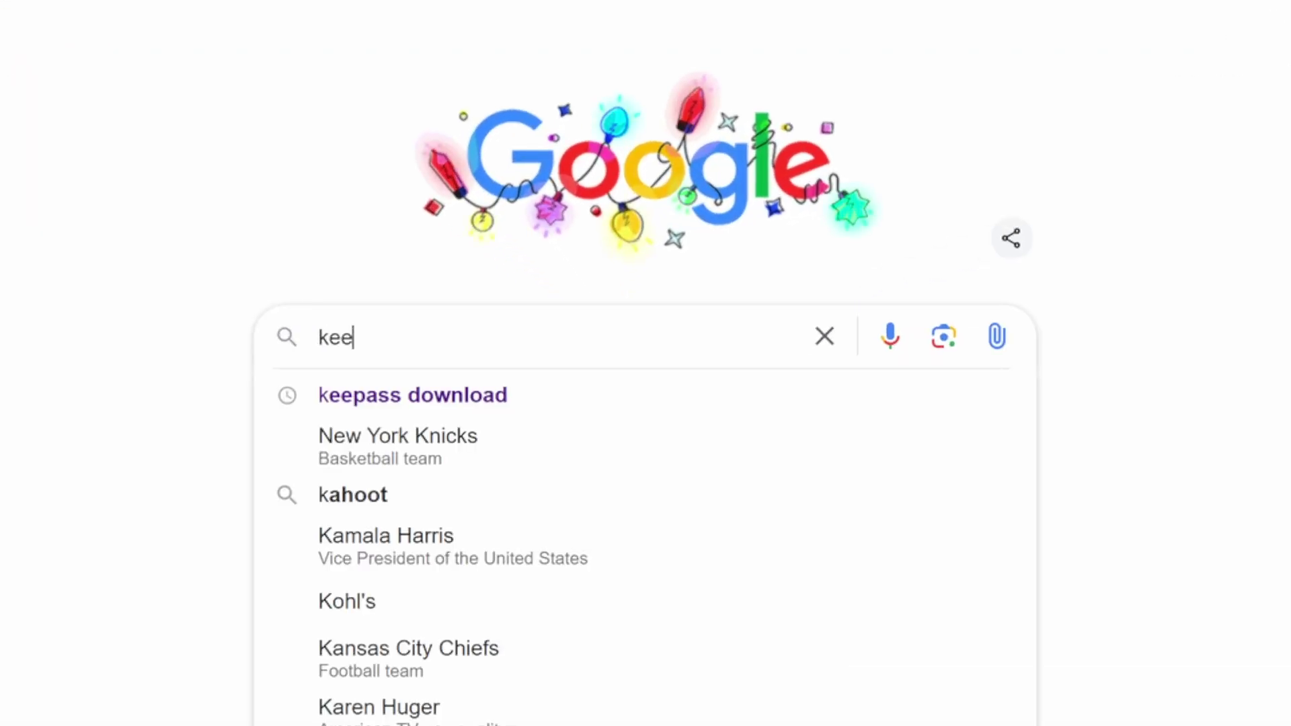
{"action": "key", "text": "Down"}
{"action": "key", "text": "Return"}
{"action": "left_click", "coordinate": [240, 228]}
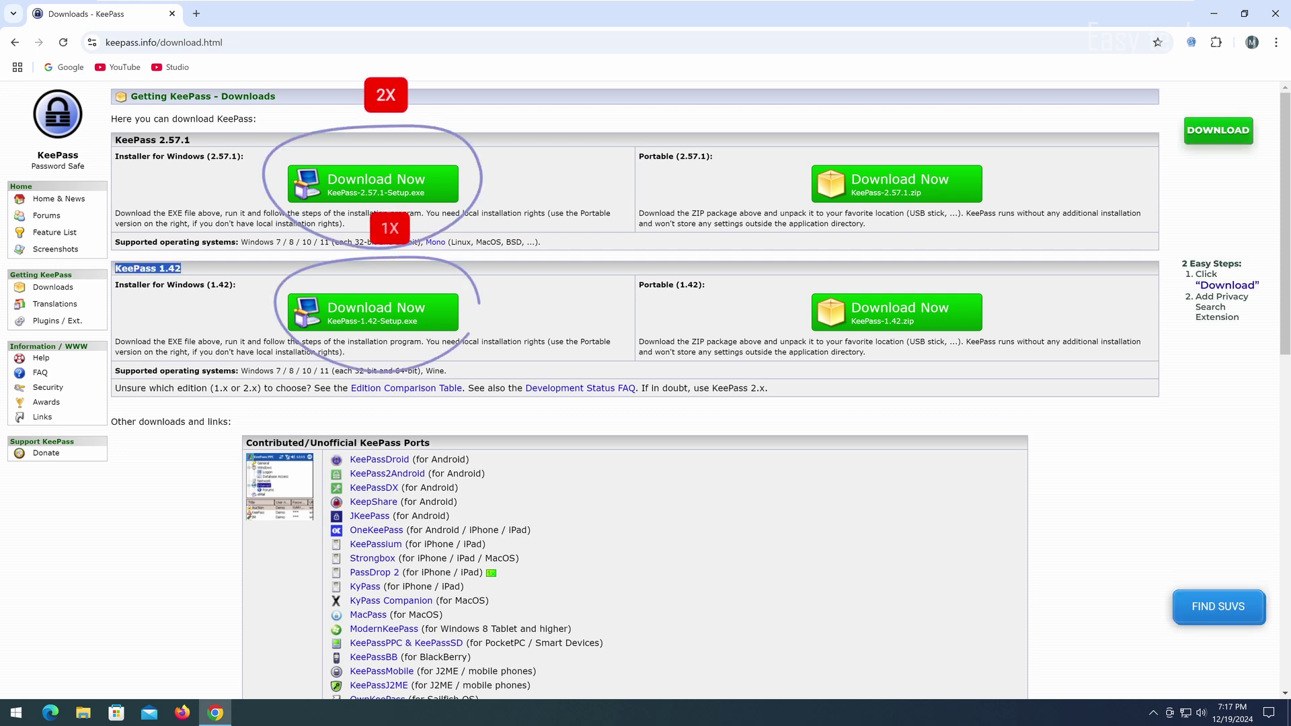
Step: Download the KeePass 2.57.1 Windows installer and show it in the Downloads folder
{"action": "left_click", "coordinate": [189, 191]}
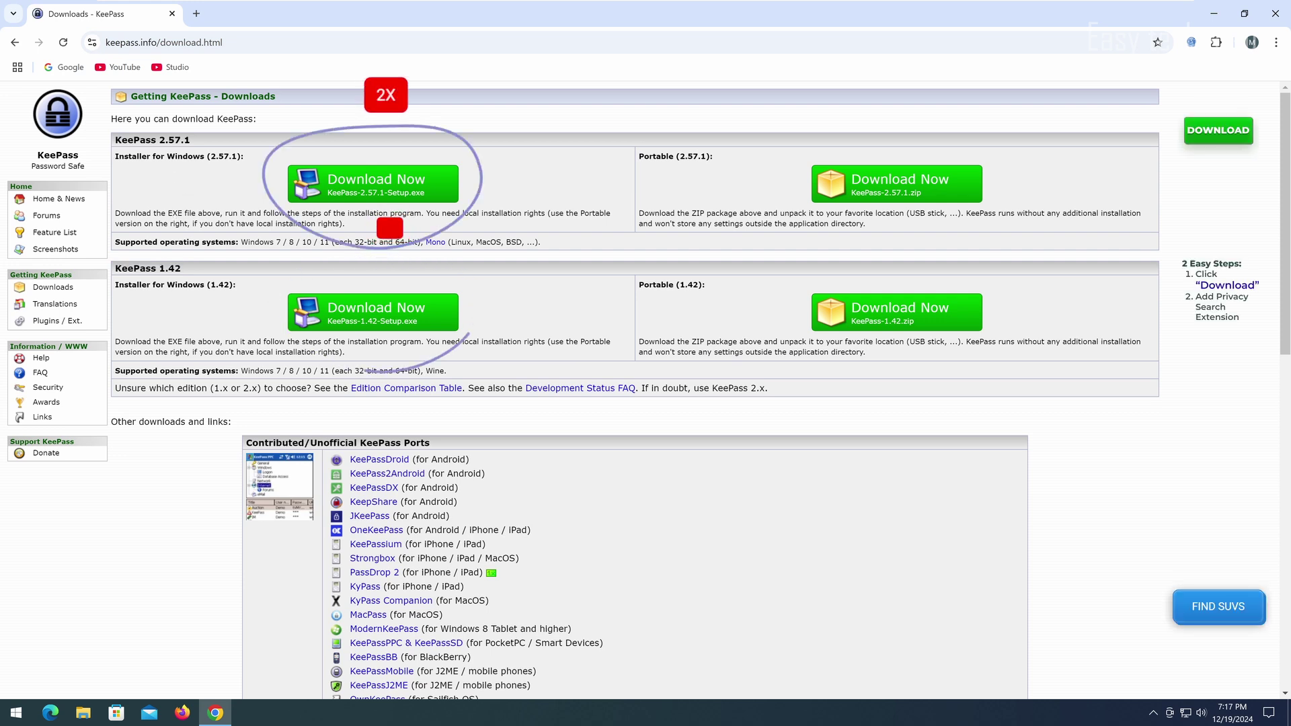
{"action": "left_click_drag", "start_coordinate": [114, 140], "coordinate": [200, 145]}
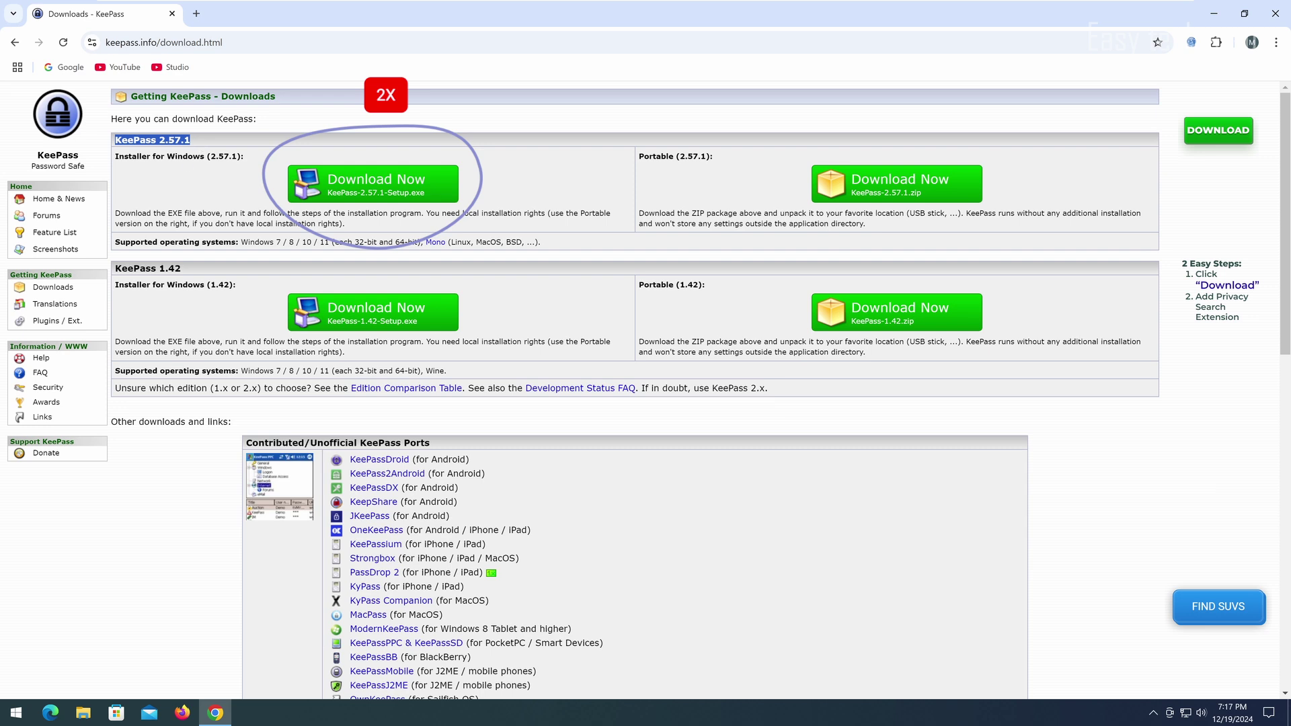
{"action": "left_click", "coordinate": [188, 188]}
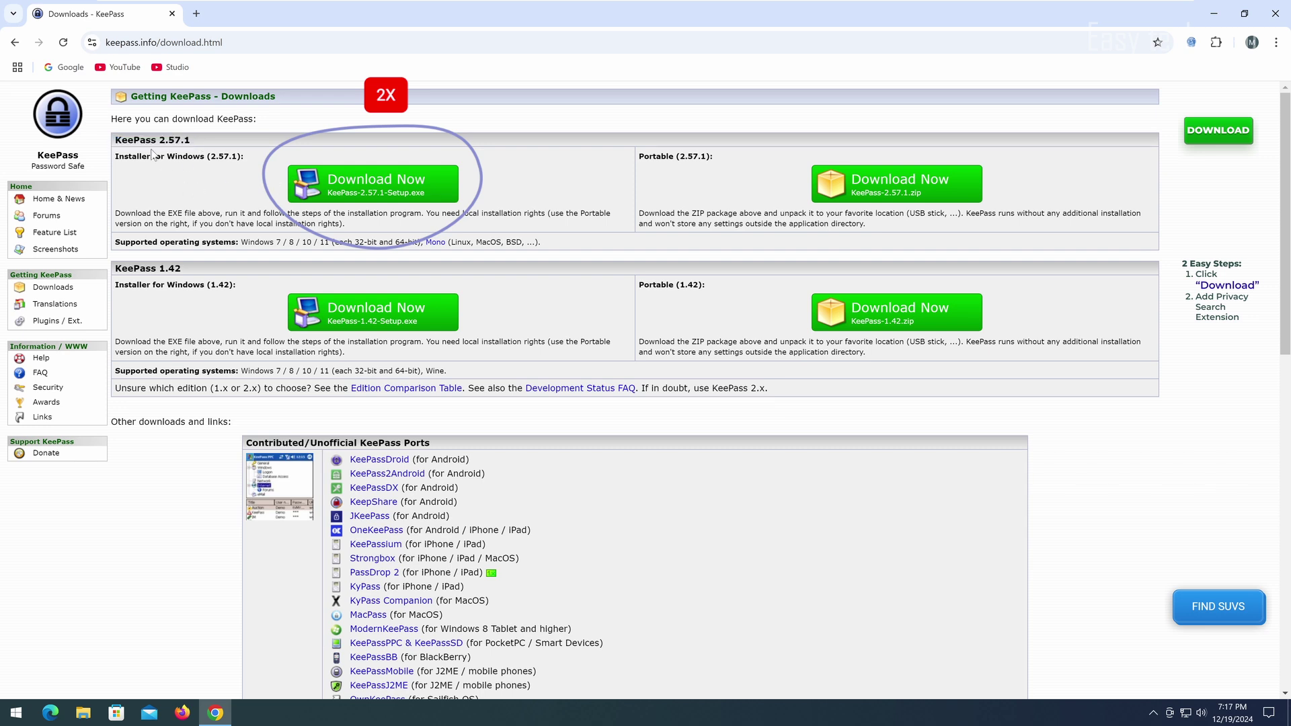
{"action": "left_click", "coordinate": [351, 187]}
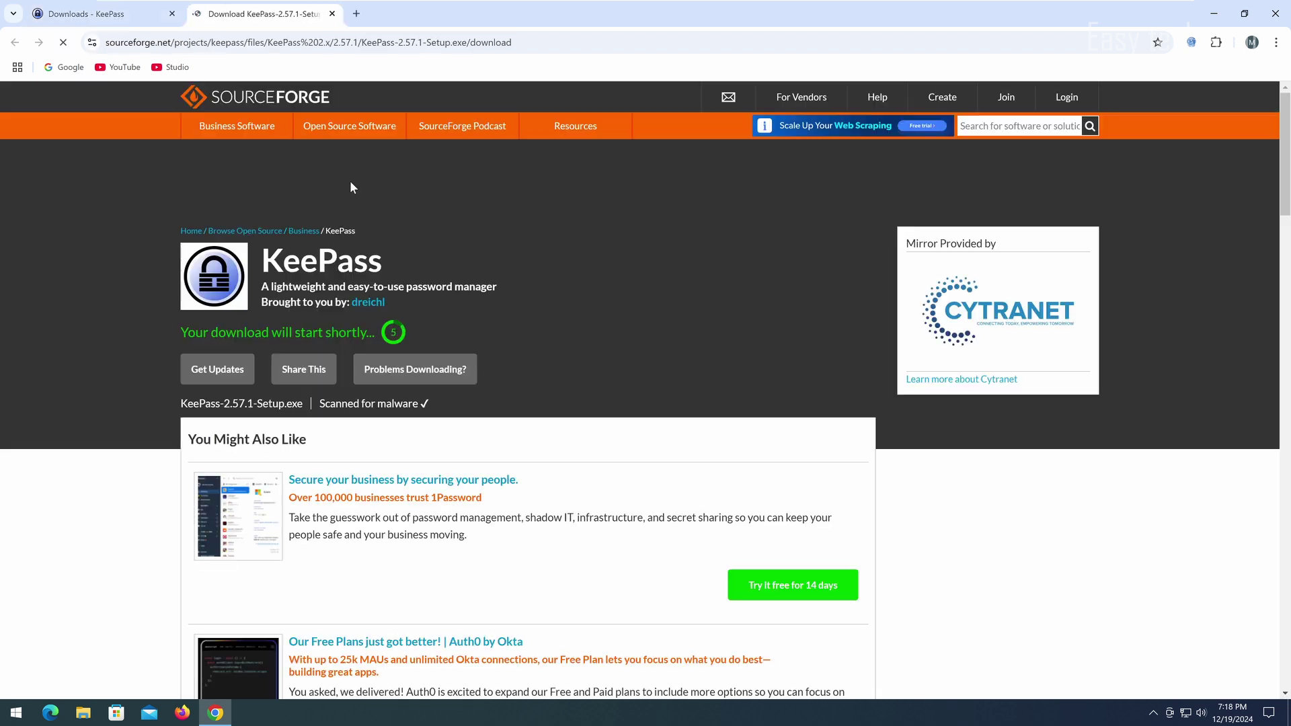
{"action": "left_click", "coordinate": [1191, 75]}
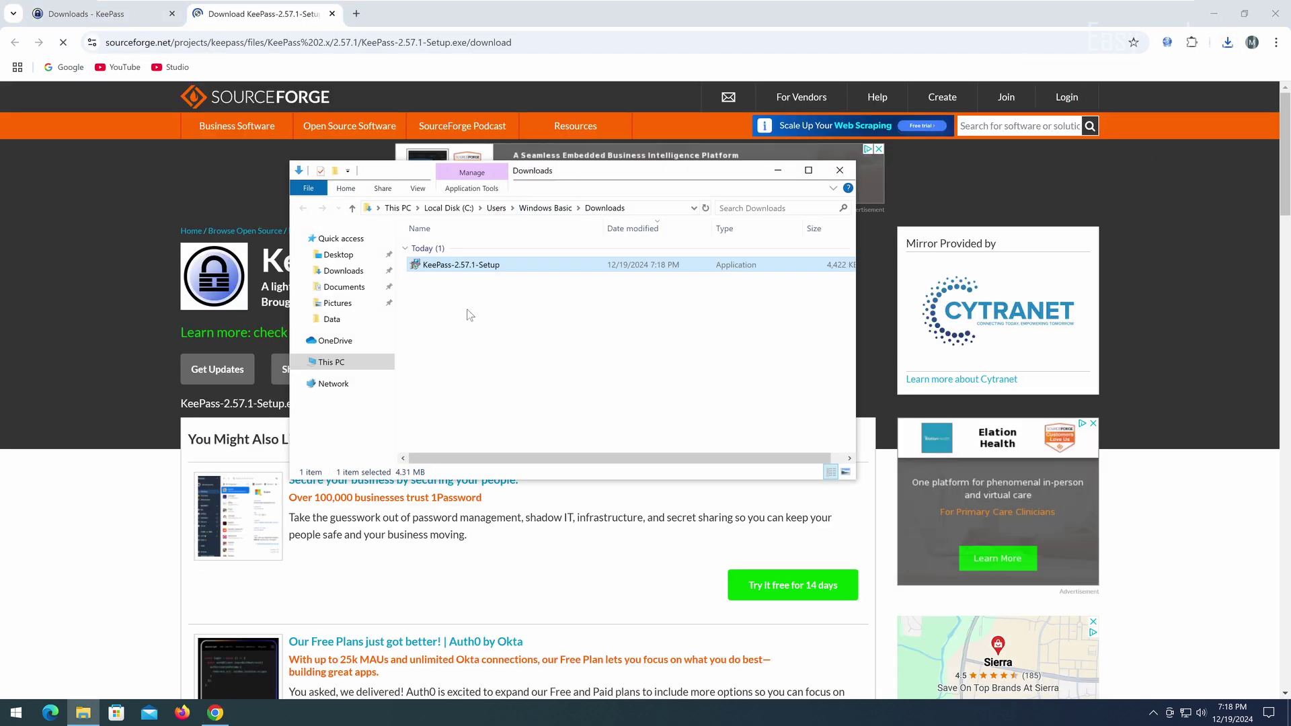
Step: Run the KeePass setup file in English and accept the license agreement
{"action": "right_click", "coordinate": [437, 269]}
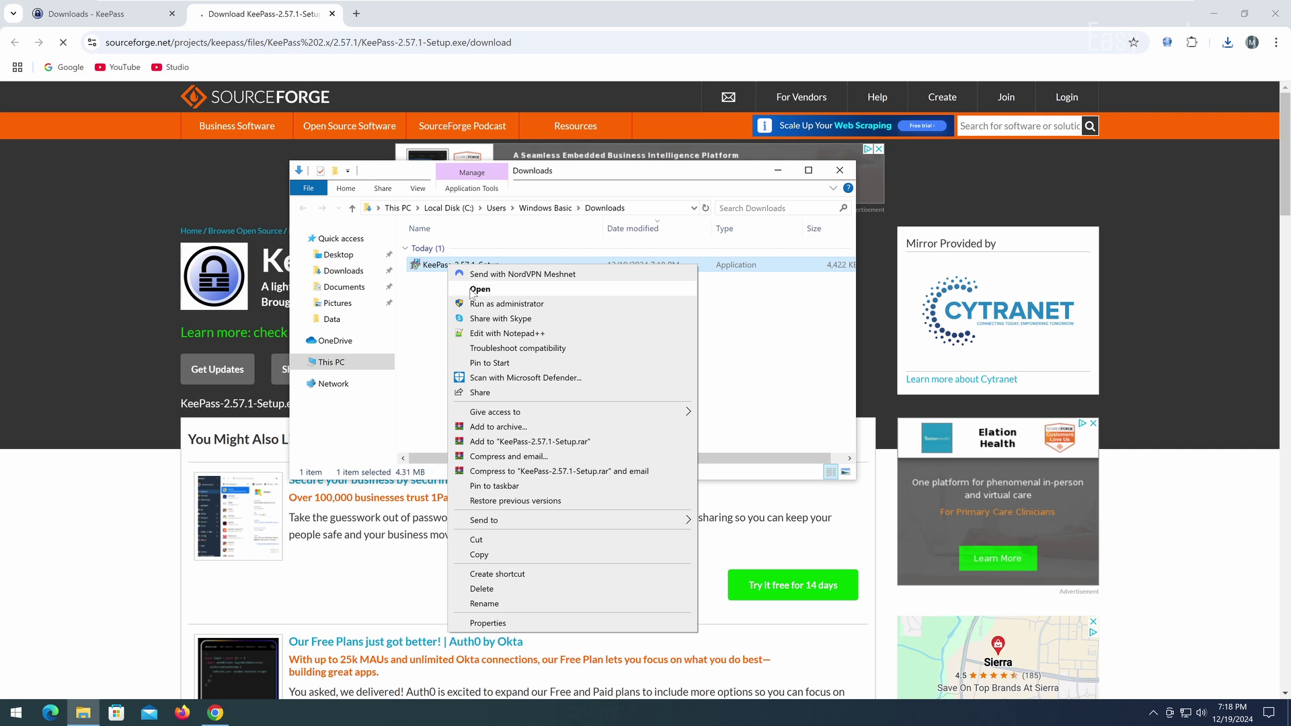
{"action": "left_click", "coordinate": [480, 289]}
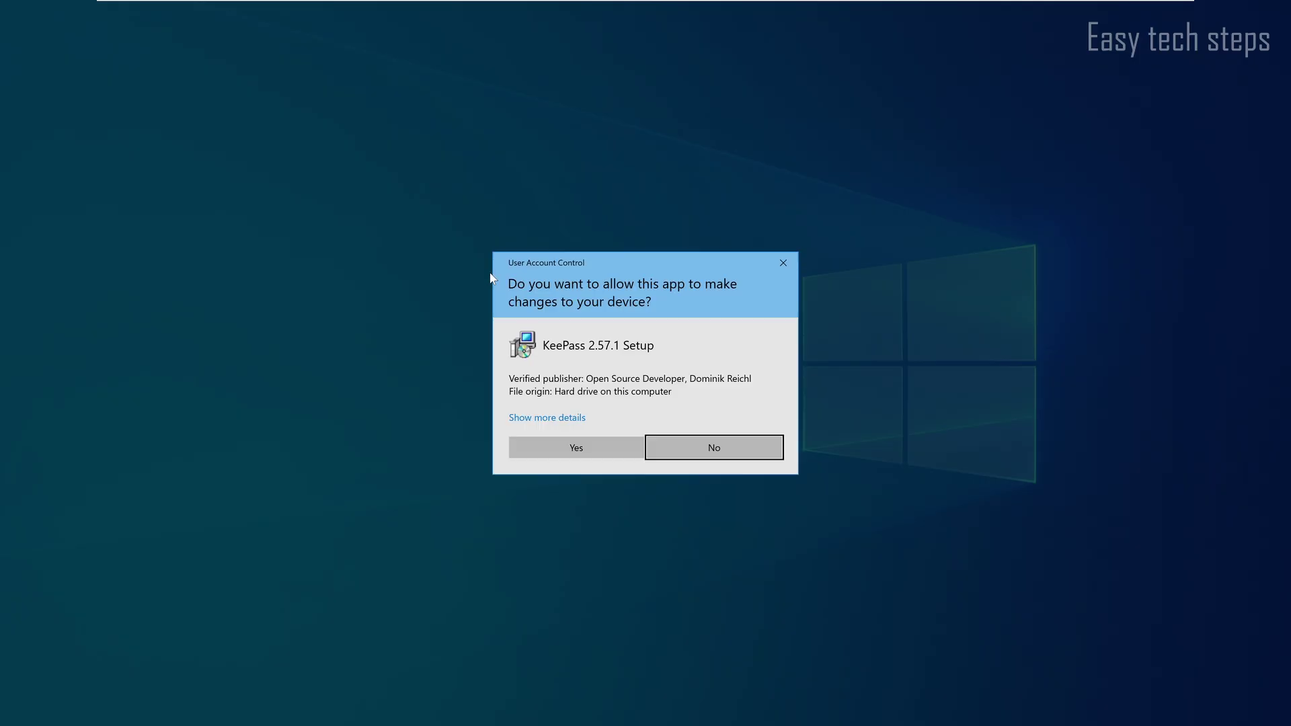
{"action": "left_click", "coordinate": [573, 447]}
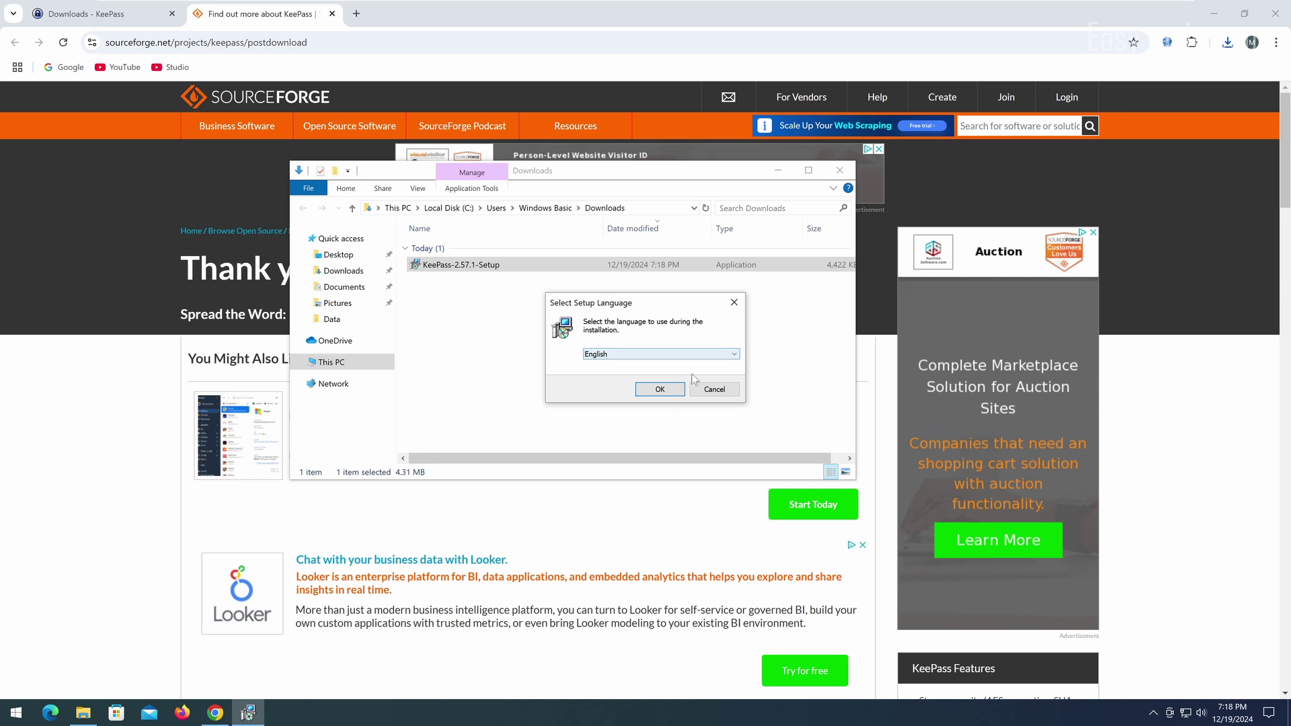
{"action": "left_click", "coordinate": [659, 388]}
{"action": "left_click", "coordinate": [510, 419]}
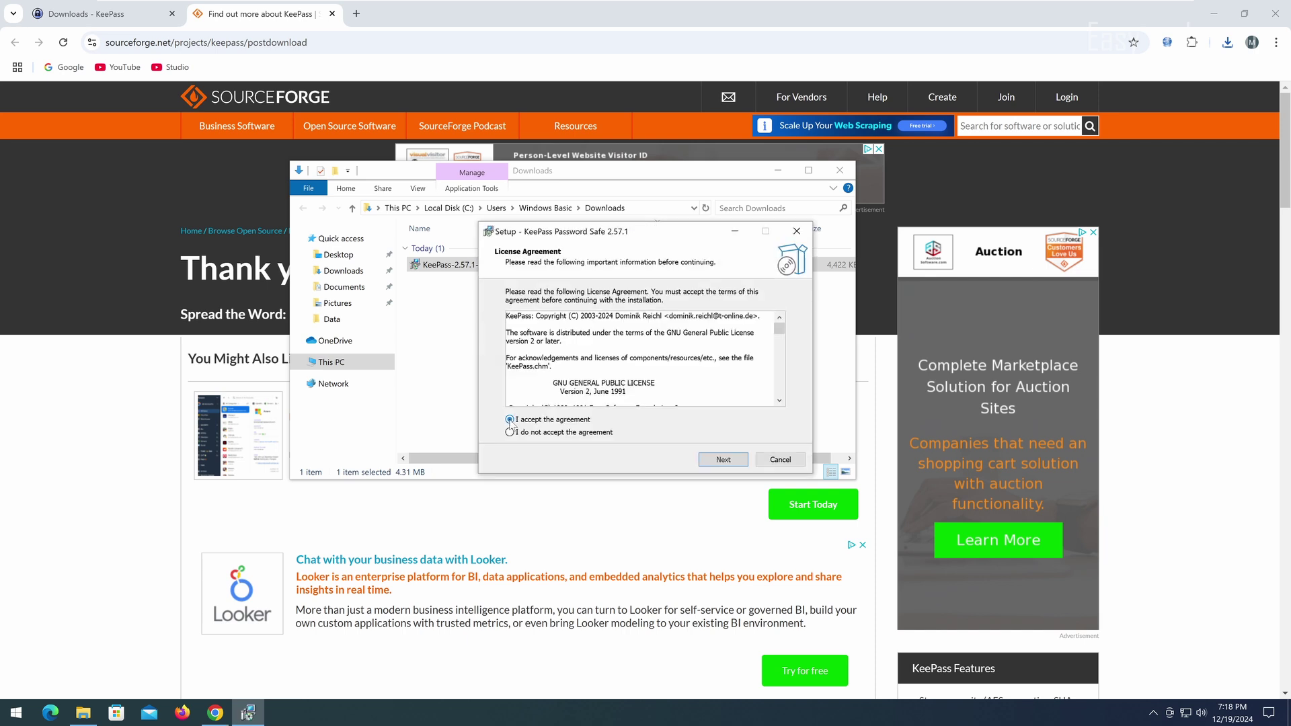
{"action": "left_click", "coordinate": [724, 459]}
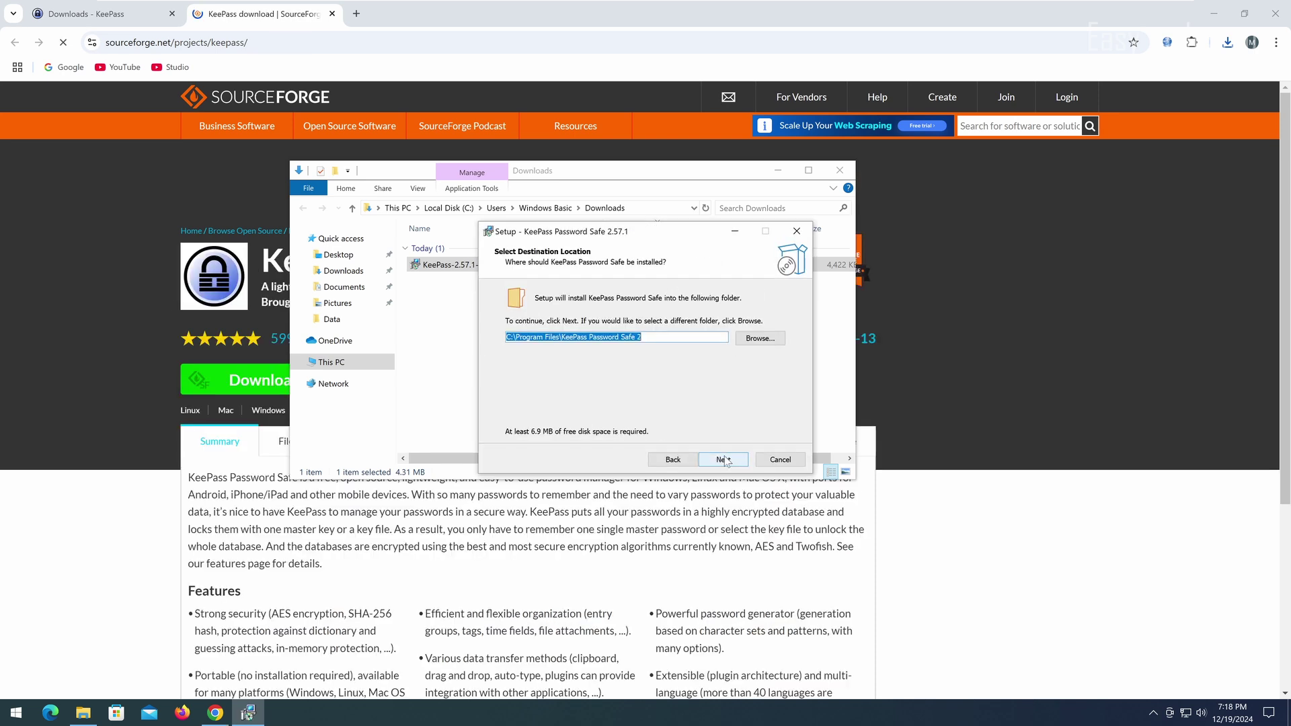
Step: Install with the default folder and full components, then finish the wizard
{"action": "left_click", "coordinate": [712, 463]}
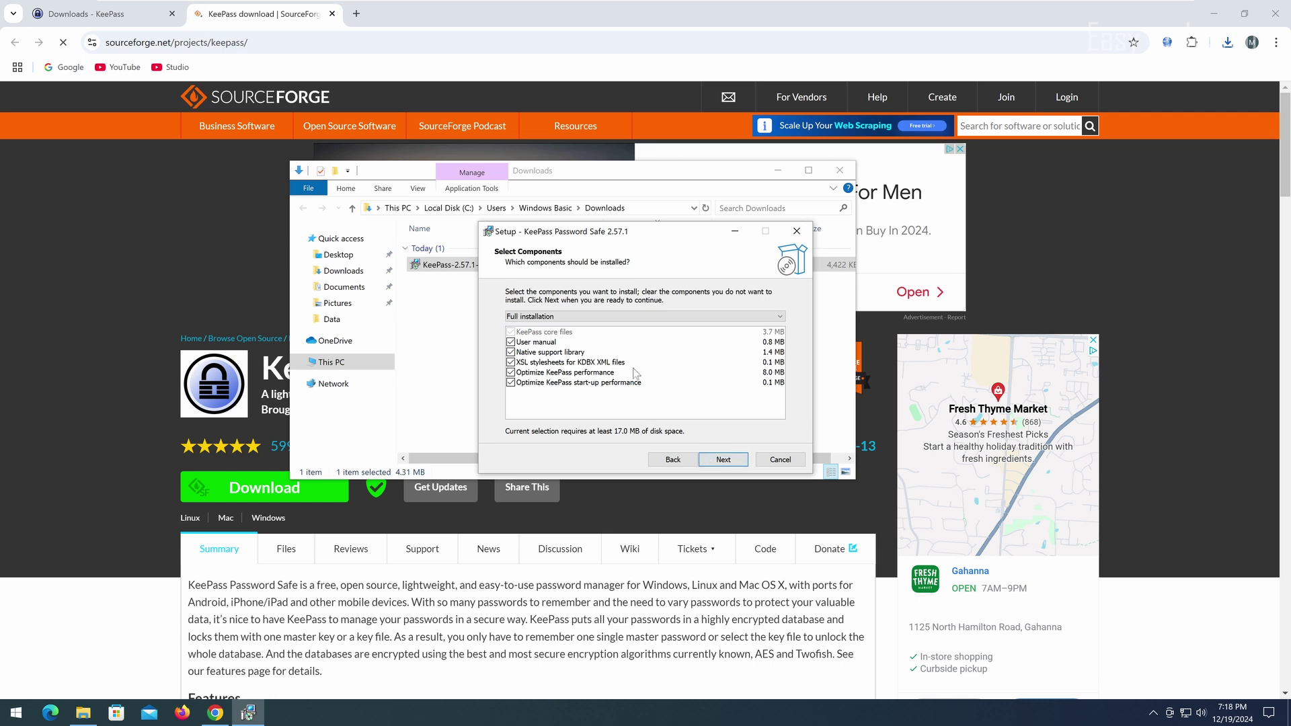
{"action": "left_click", "coordinate": [723, 460]}
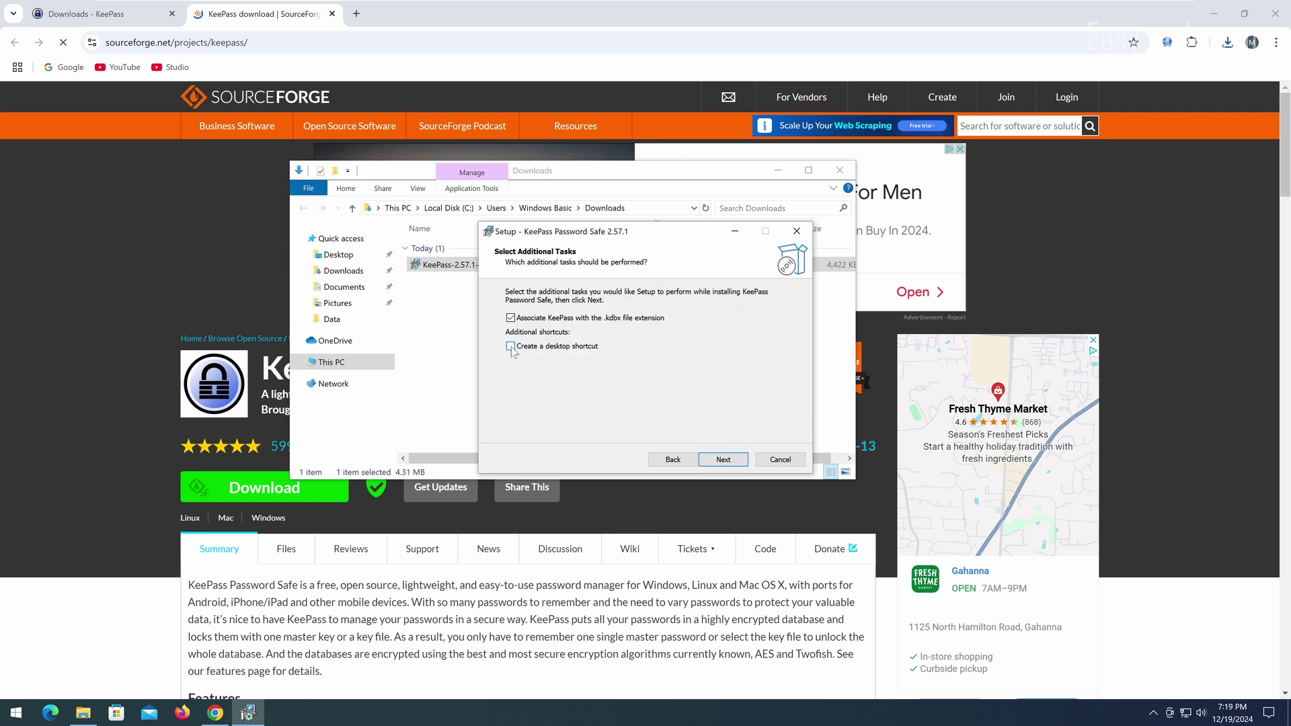
{"action": "left_click", "coordinate": [723, 464]}
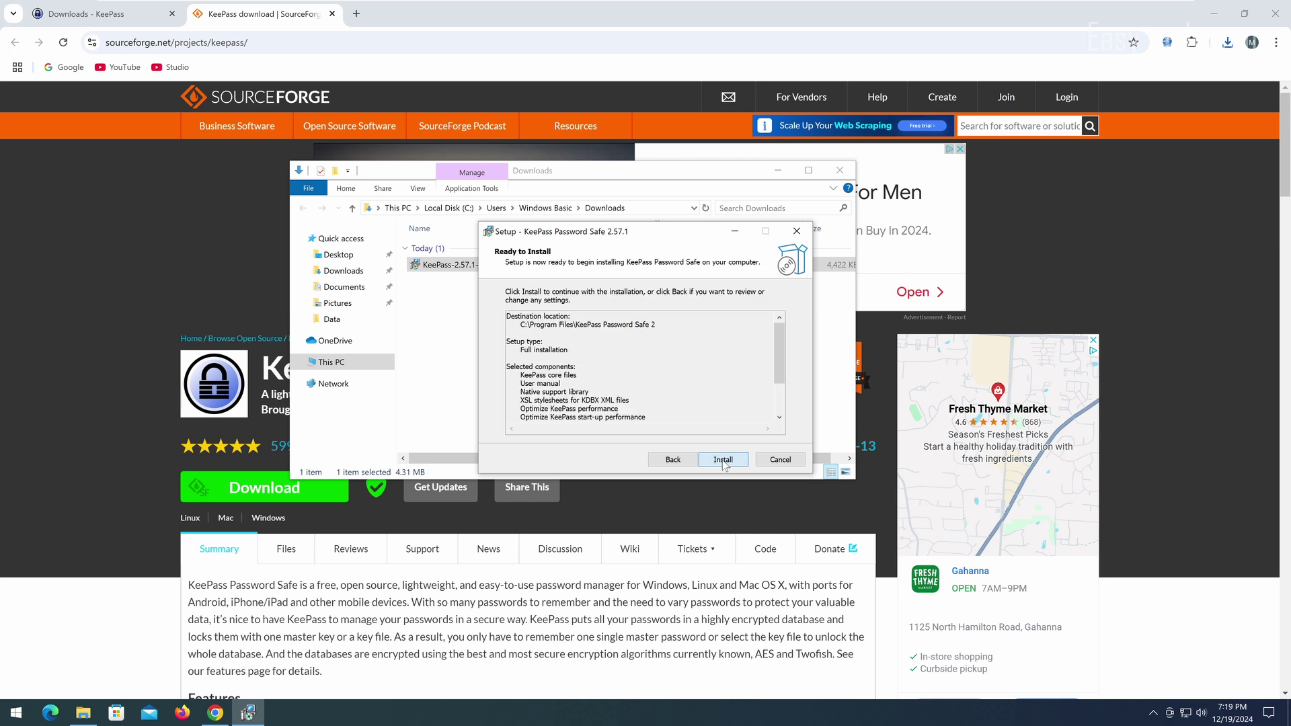
{"action": "left_click", "coordinate": [724, 462]}
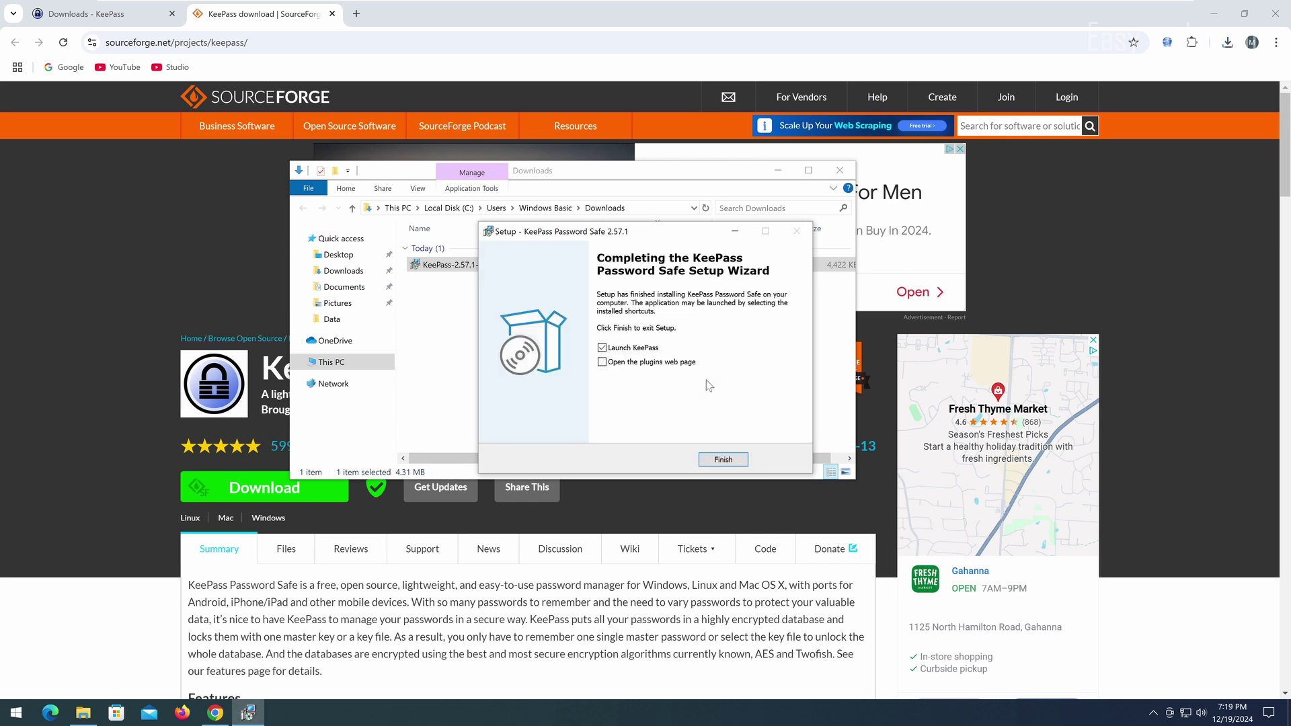
{"action": "left_click", "coordinate": [726, 460]}
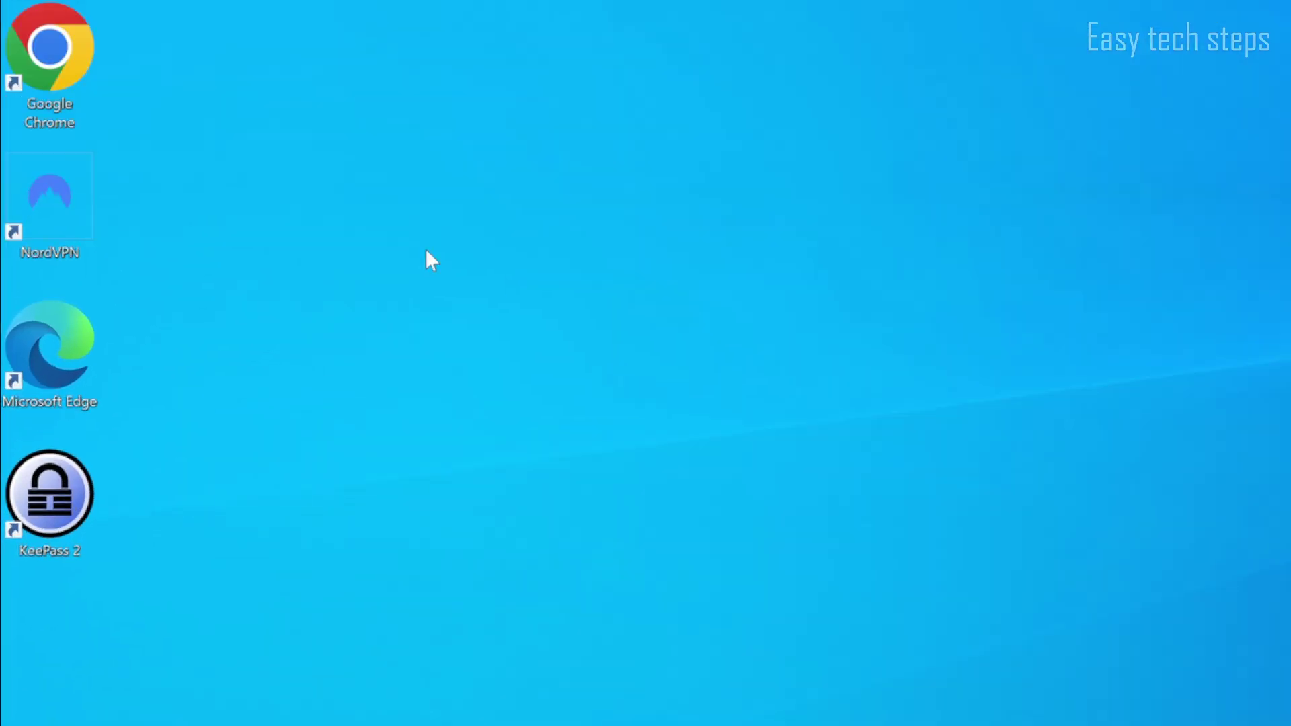
Step: Launch KeePass 2 from the desktop, skip opening Database.kdbx, and start a new database
{"action": "right_click", "coordinate": [73, 474]}
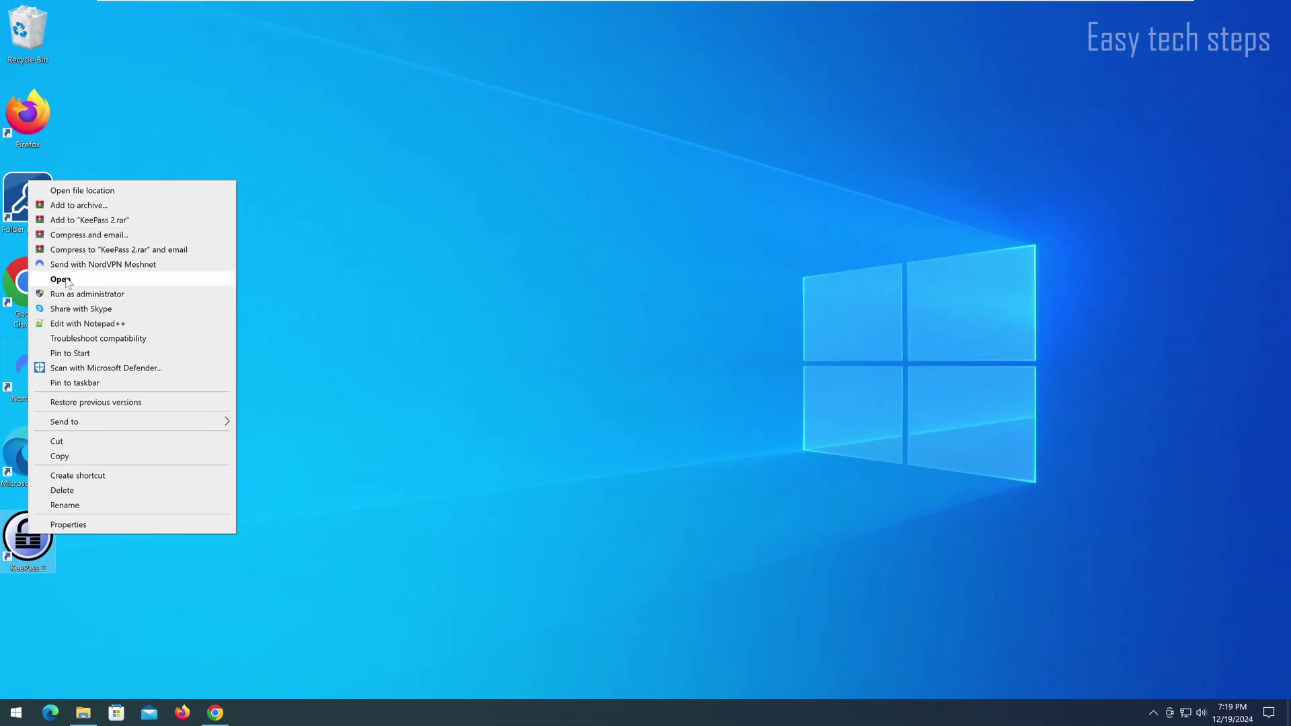
{"action": "left_click", "coordinate": [62, 279]}
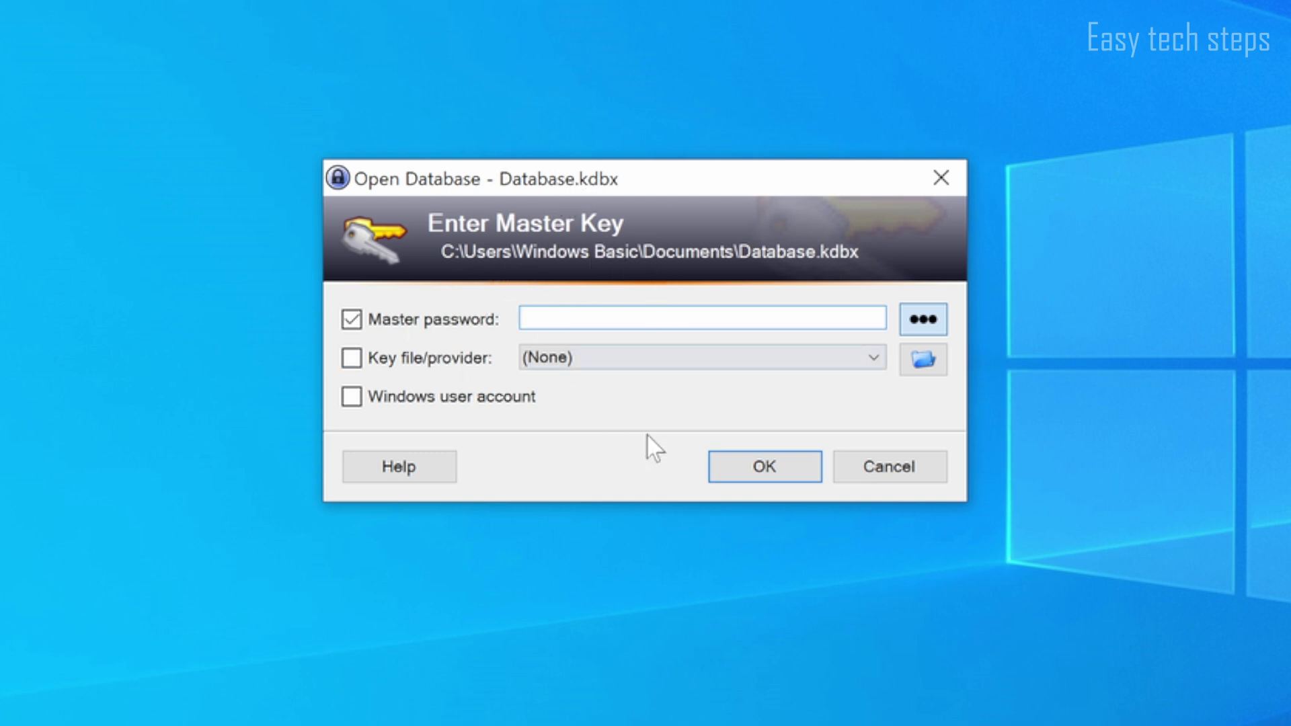
{"action": "left_click", "coordinate": [859, 466]}
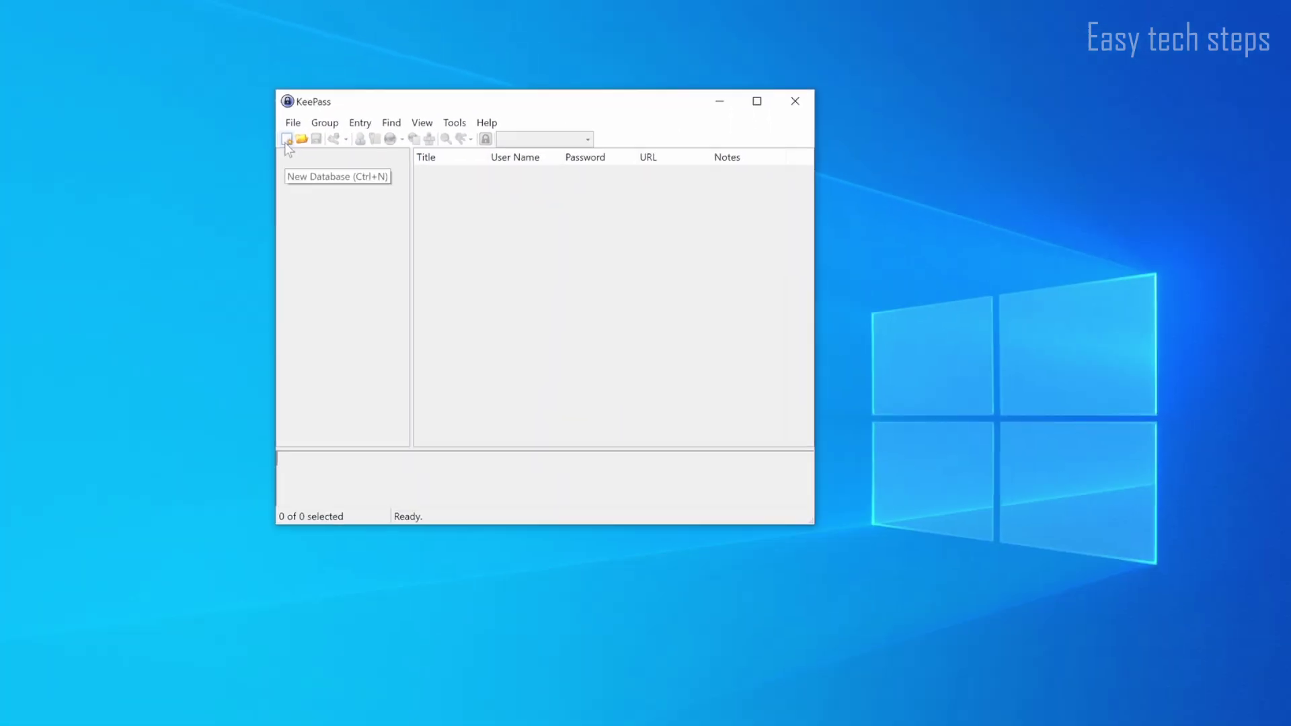
{"action": "left_click", "coordinate": [105, 160]}
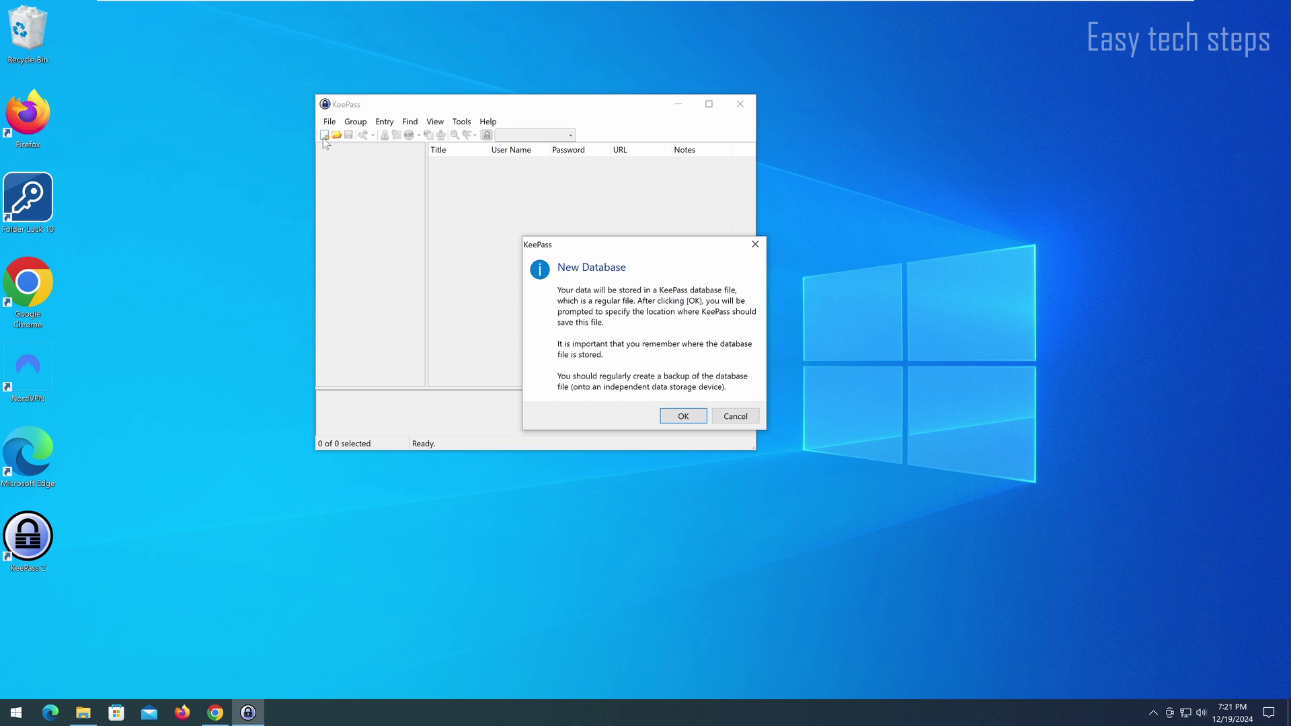
Step: Save the new database as Database in Documents and set a master password
{"action": "left_click", "coordinate": [682, 417]}
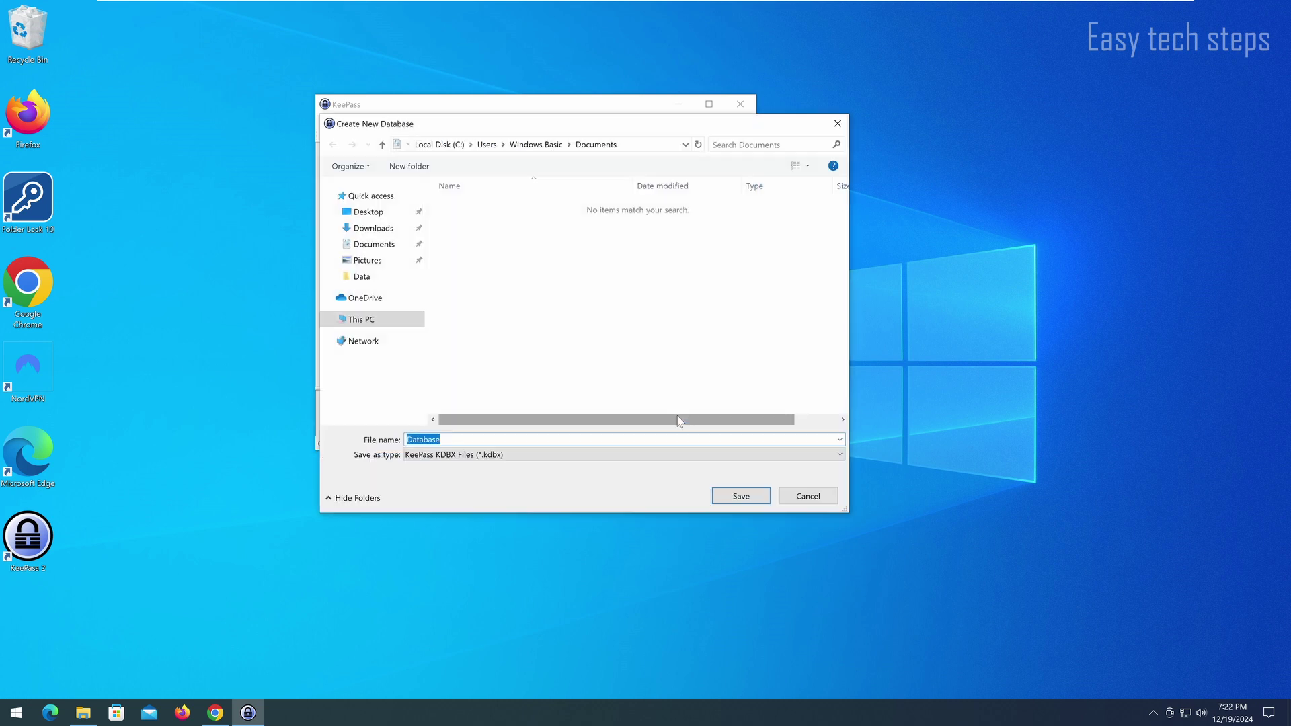
{"action": "left_click", "coordinate": [740, 496]}
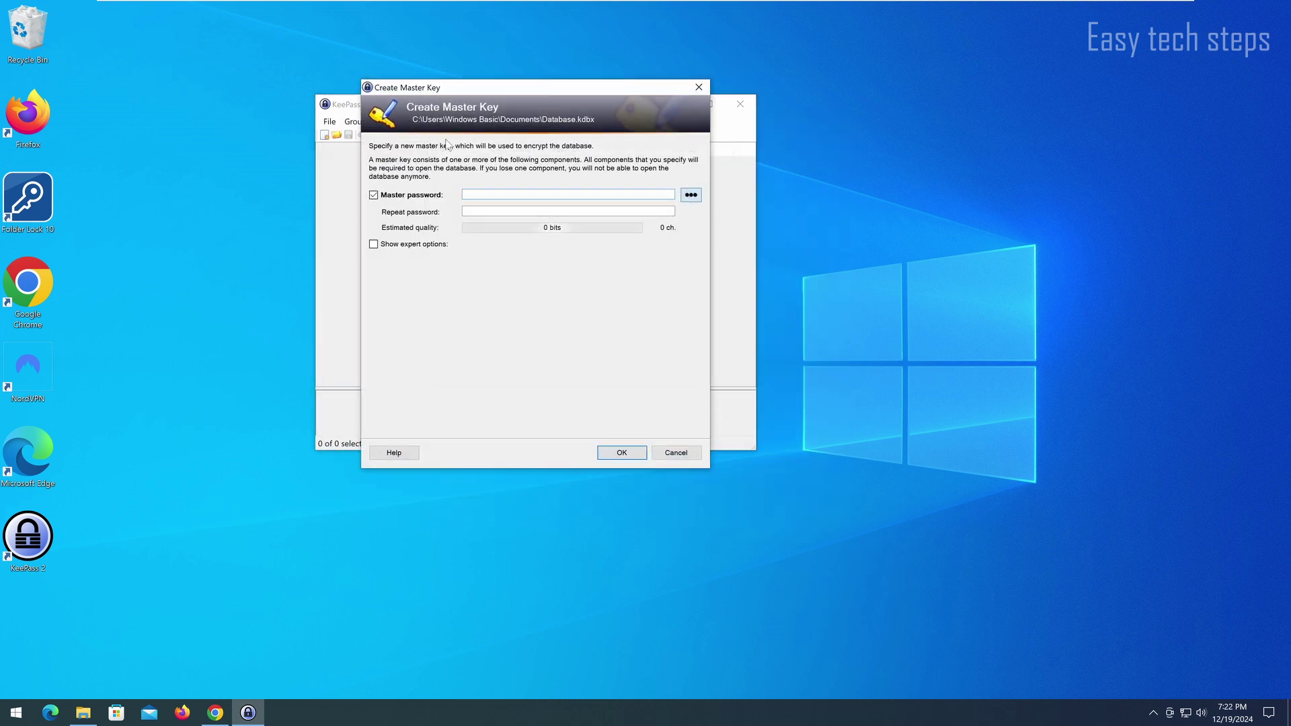
{"action": "left_click", "coordinate": [691, 195]}
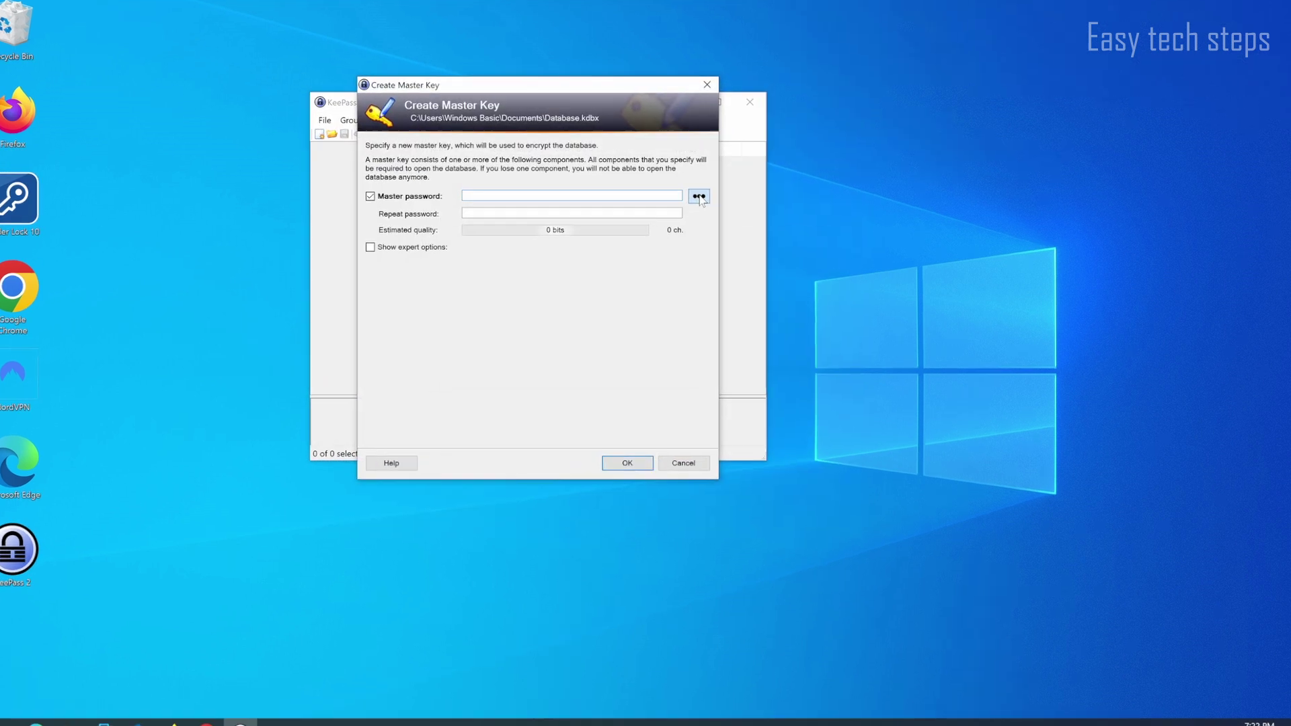
{"action": "type", "text": "12345678"}
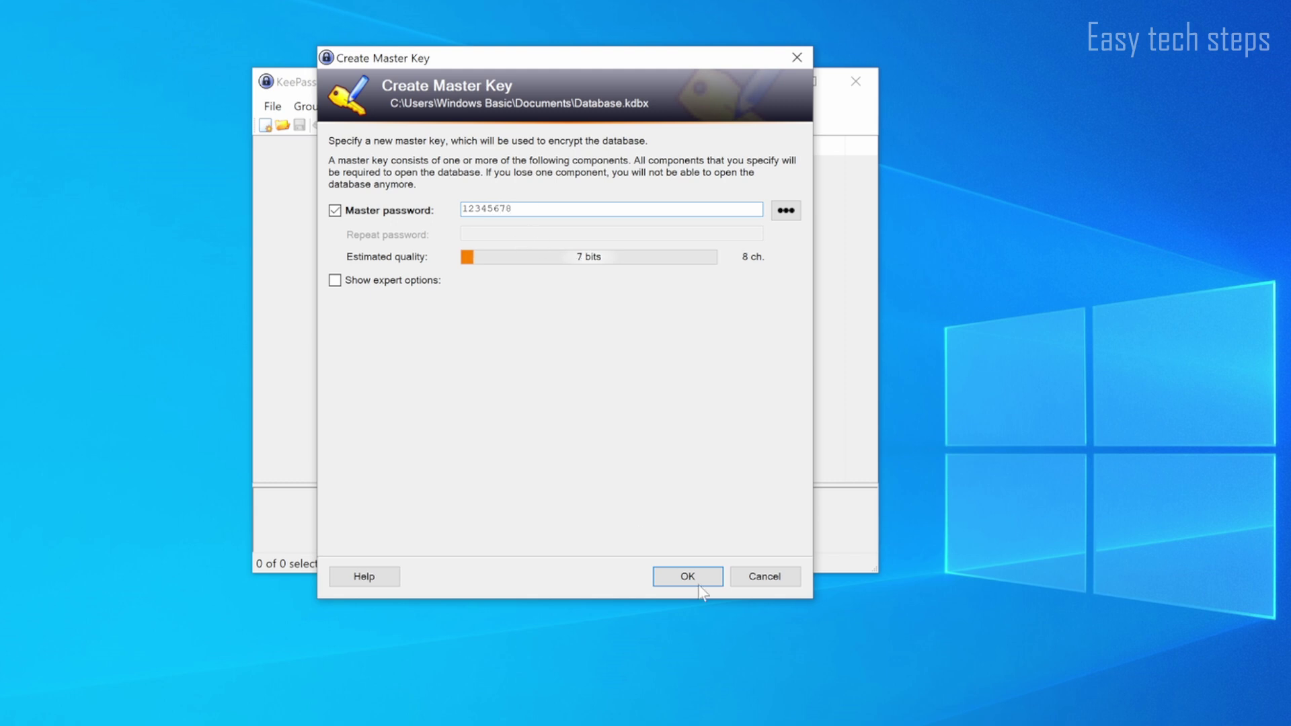
{"action": "left_click", "coordinate": [694, 577]}
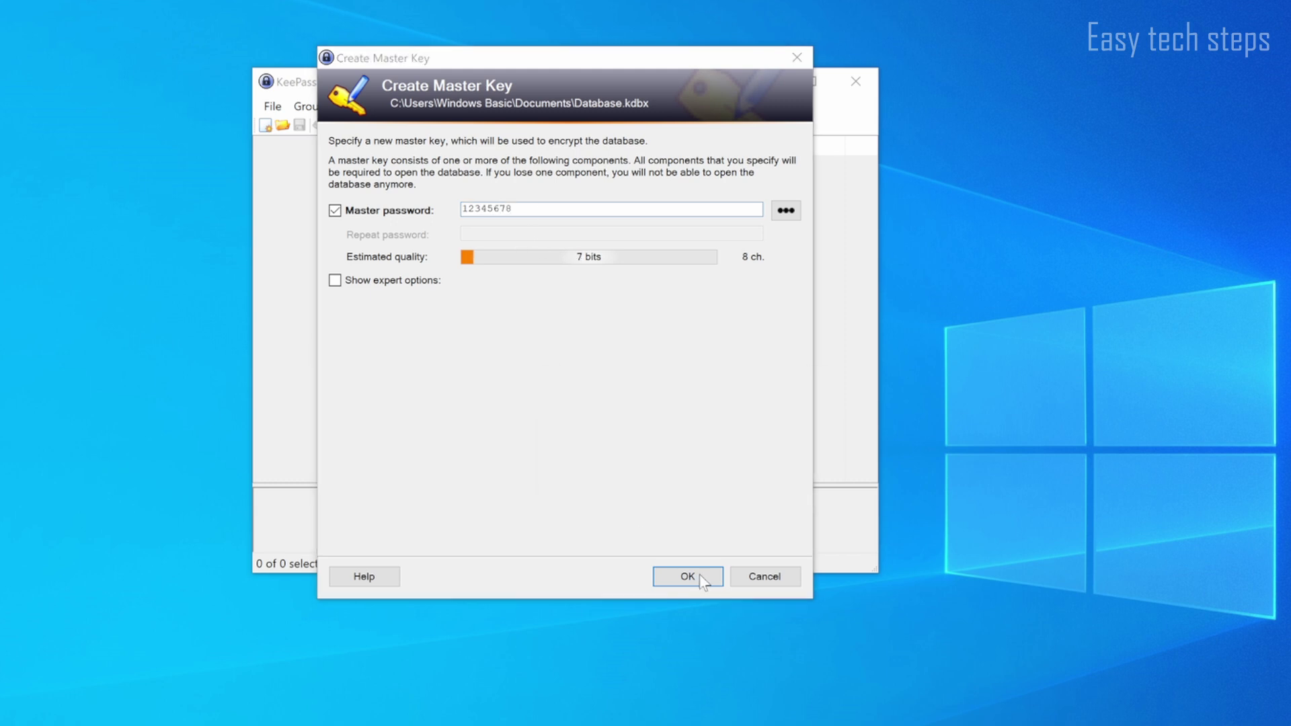
Step: Accept the weak-password warning, name the database Mypassword, and skip the emergency sheet
{"action": "left_click", "coordinate": [761, 511]}
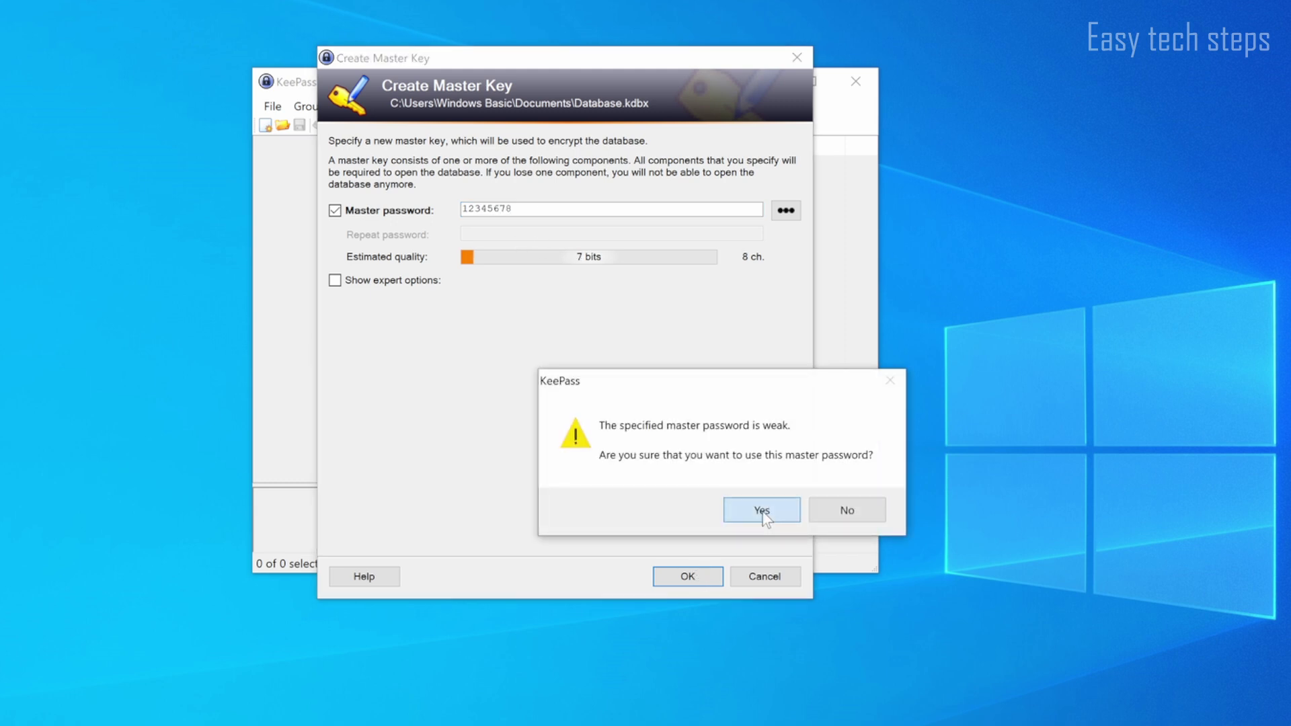
{"action": "type", "text": "Mypassword"}
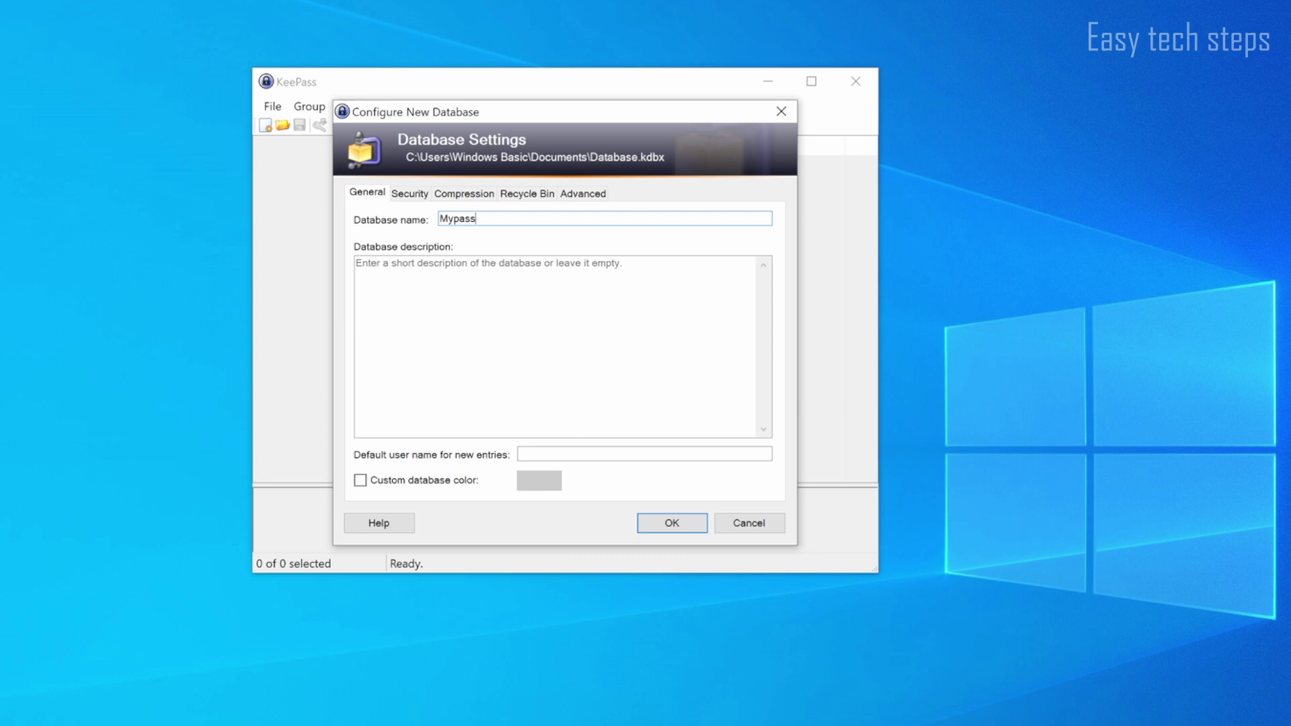
{"action": "left_click", "coordinate": [686, 529]}
{"action": "left_click", "coordinate": [608, 544]}
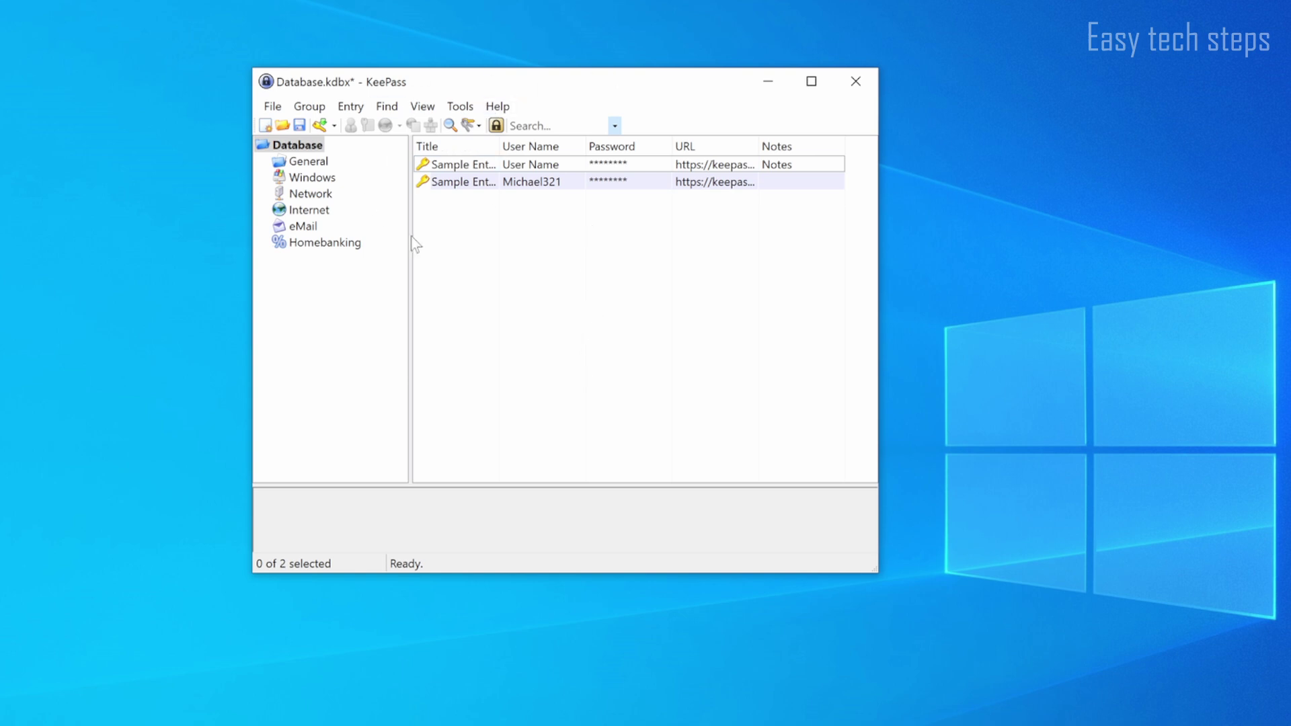
Step: Delete both sample entries to the Recycle Bin, disabling further delete confirmations
{"action": "left_click", "coordinate": [464, 183]}
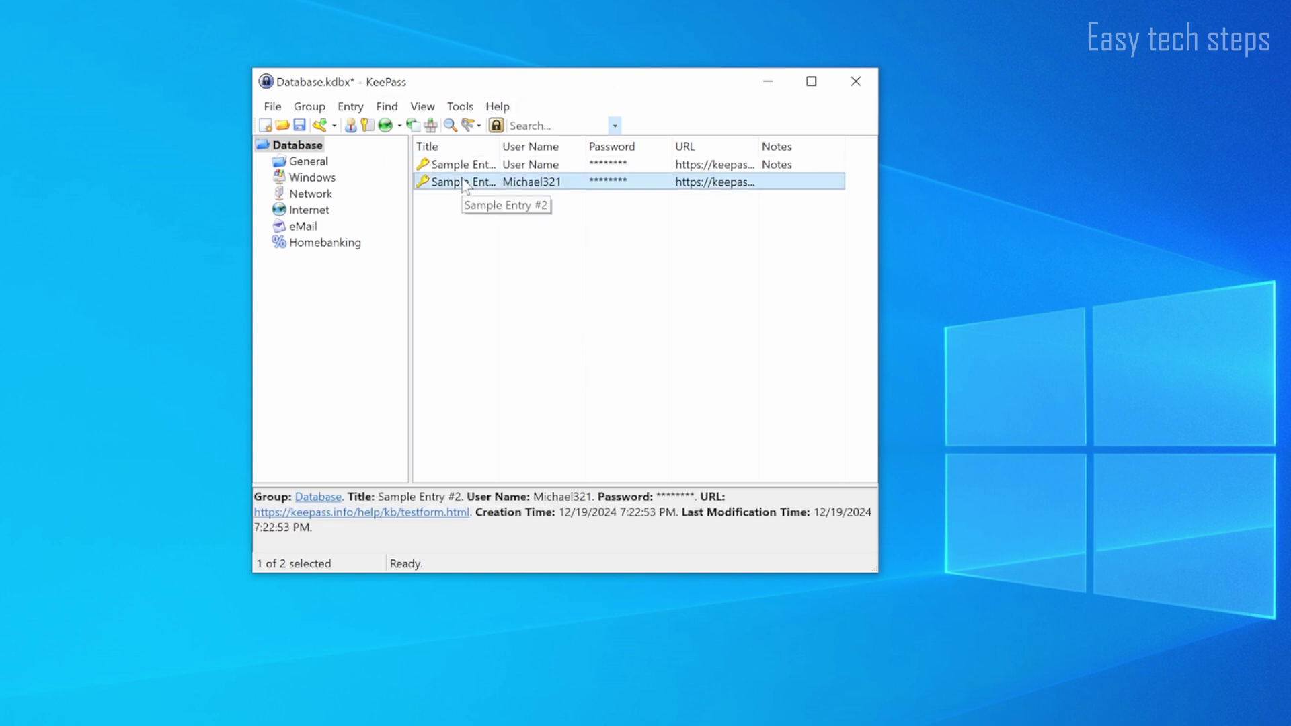
{"action": "right_click", "coordinate": [464, 183]}
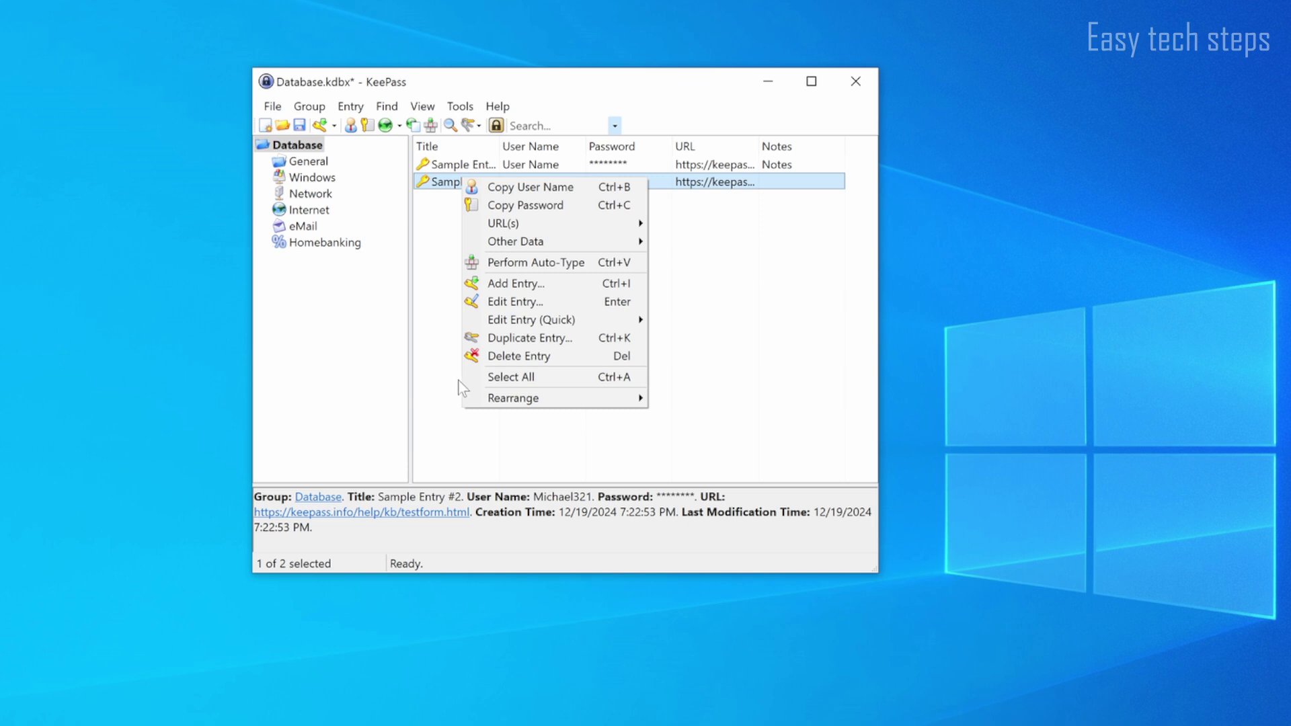
{"action": "left_click", "coordinate": [627, 365]}
{"action": "left_click", "coordinate": [651, 470]}
{"action": "left_click", "coordinate": [804, 458]}
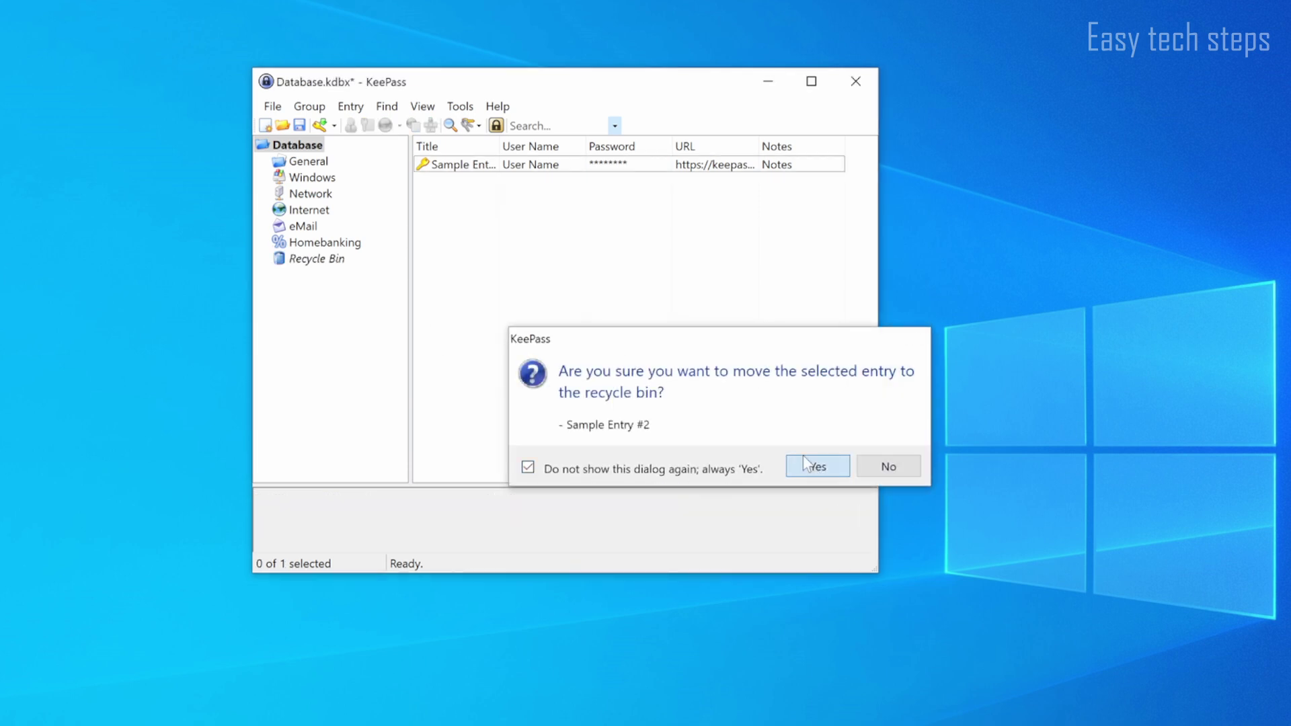
{"action": "right_click", "coordinate": [486, 168]}
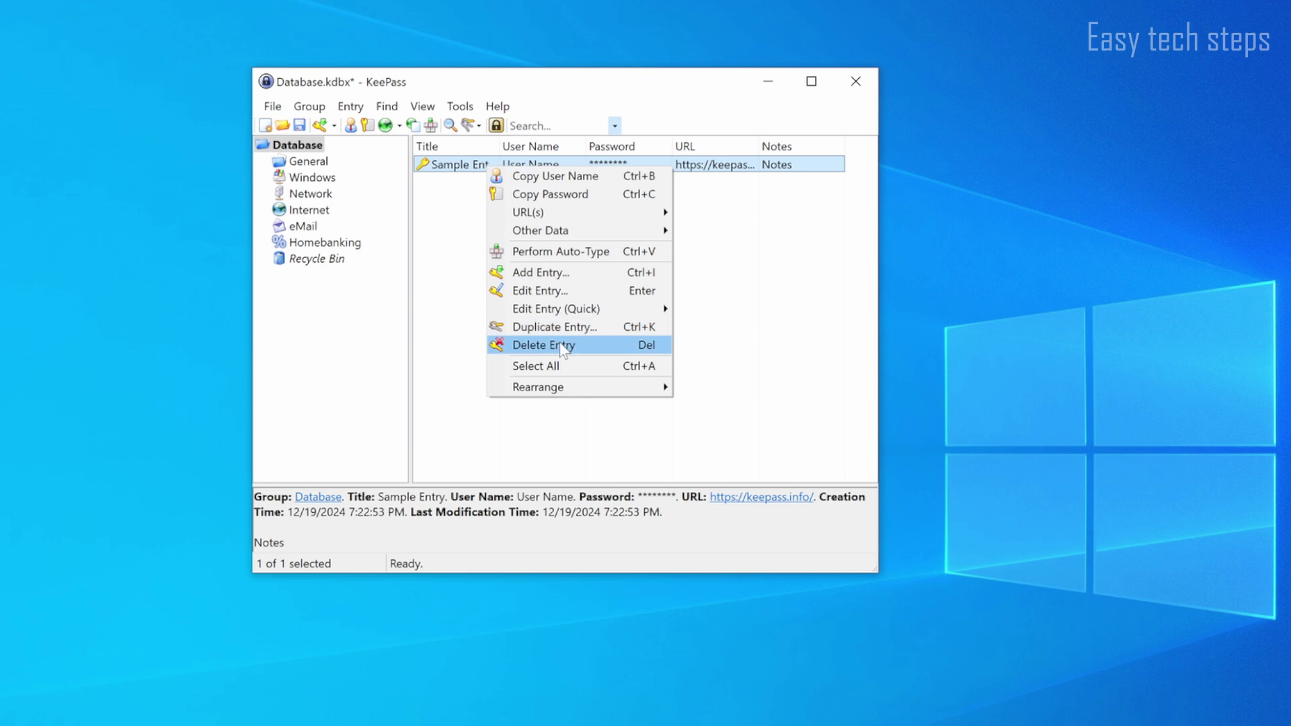
{"action": "left_click", "coordinate": [554, 344]}
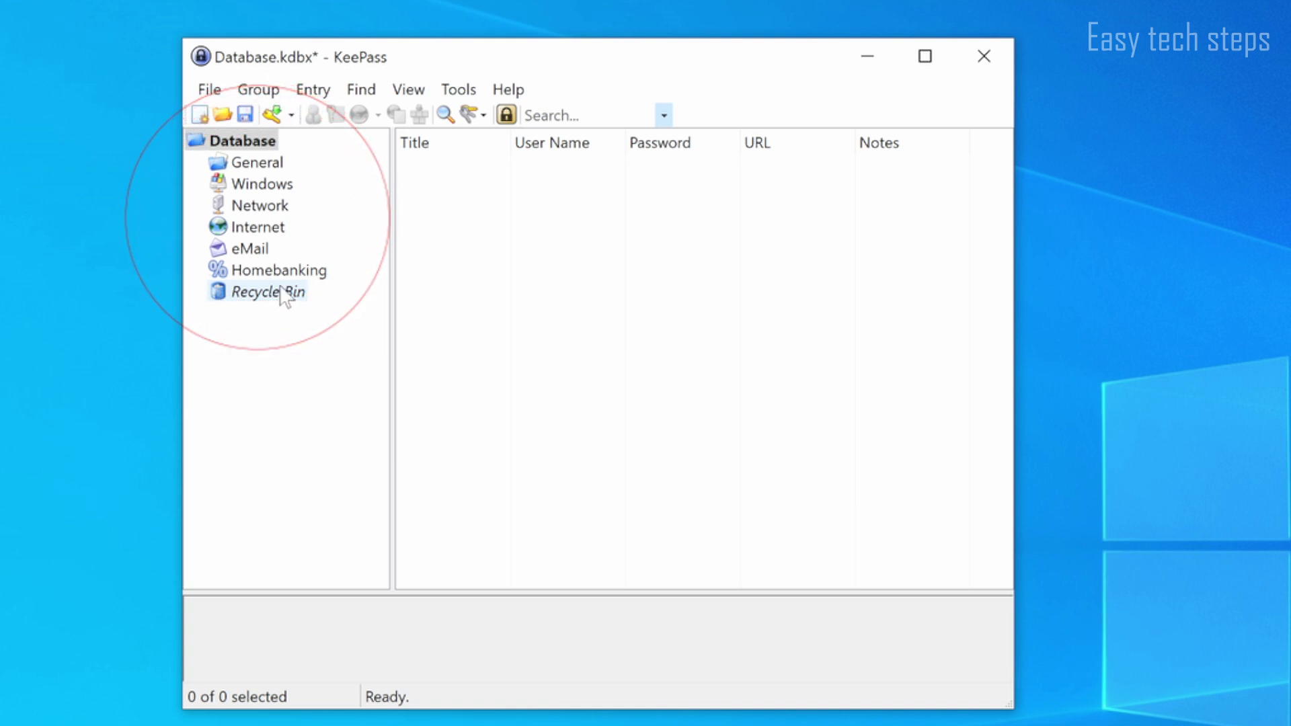
Step: Add a group named New Group 1 and move it directly under the Database root
{"action": "left_click", "coordinate": [272, 270]}
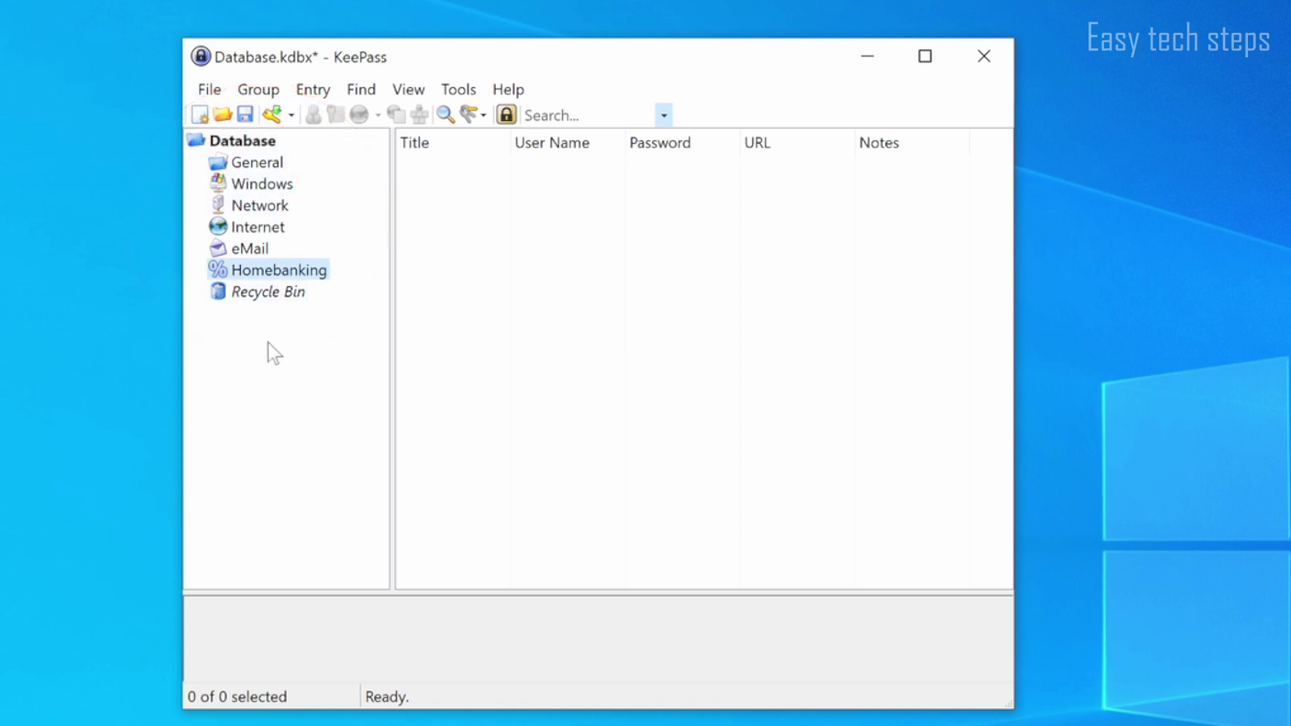
{"action": "right_click", "coordinate": [260, 339]}
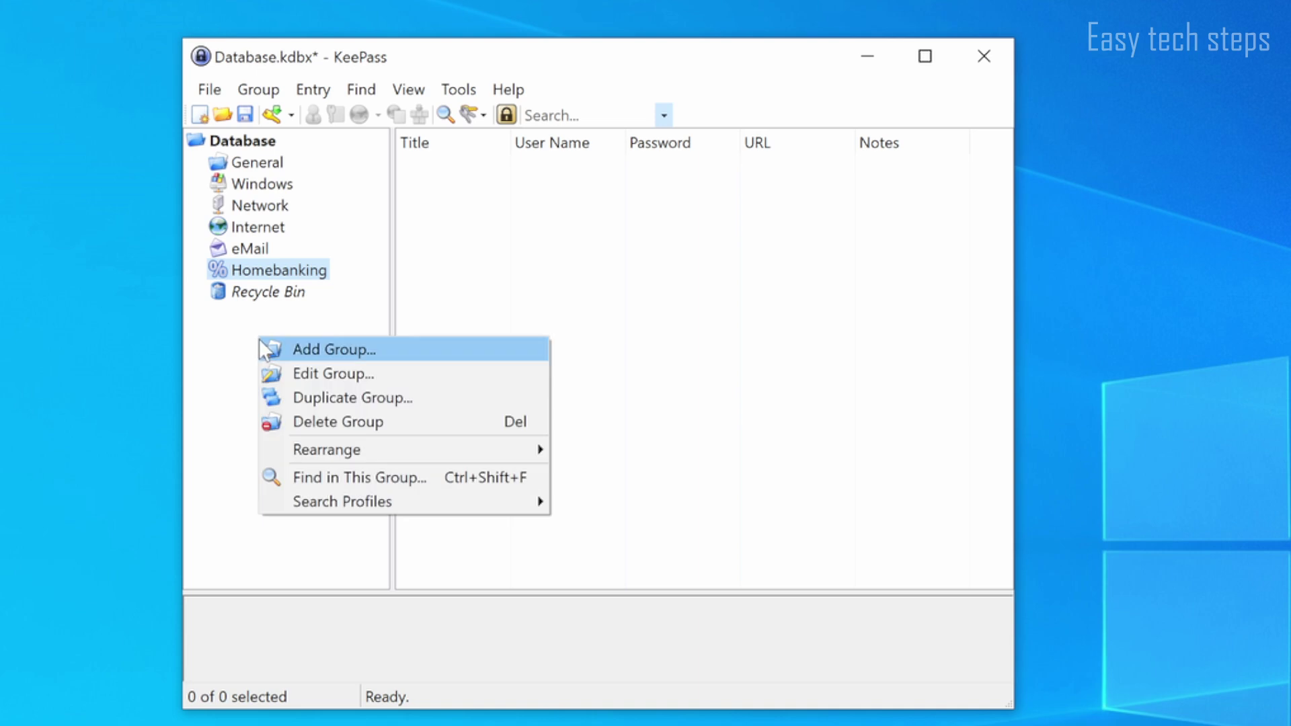
{"action": "left_click", "coordinate": [409, 345]}
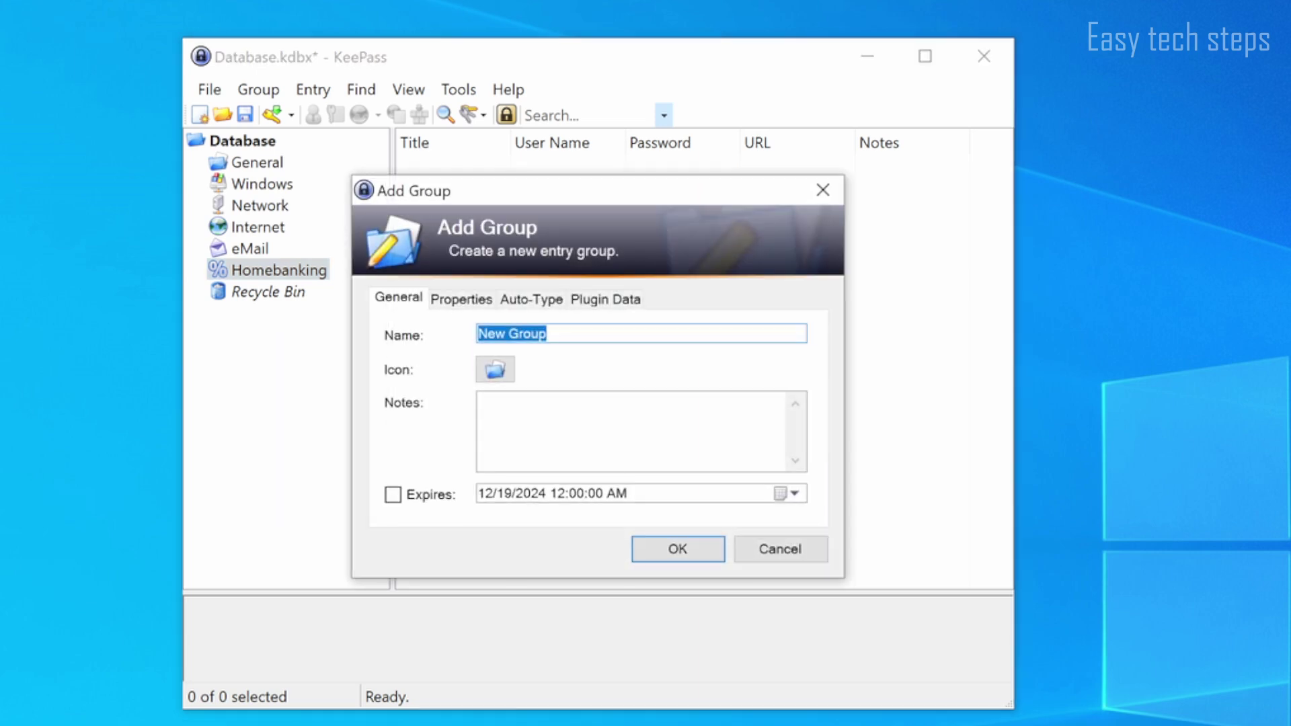
{"action": "key", "text": "End"}
{"action": "type", "text": "1"}
{"action": "left_click", "coordinate": [678, 548]}
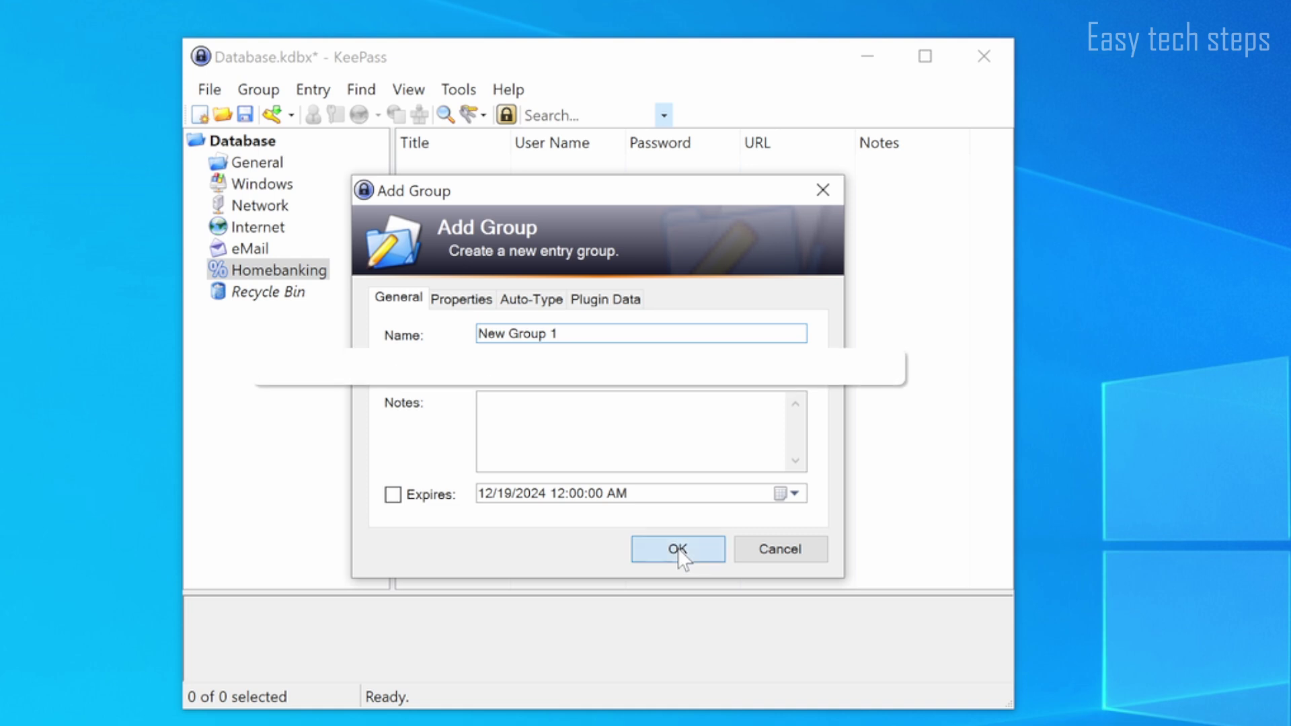
{"action": "left_click_drag", "start_coordinate": [302, 293], "coordinate": [243, 148]}
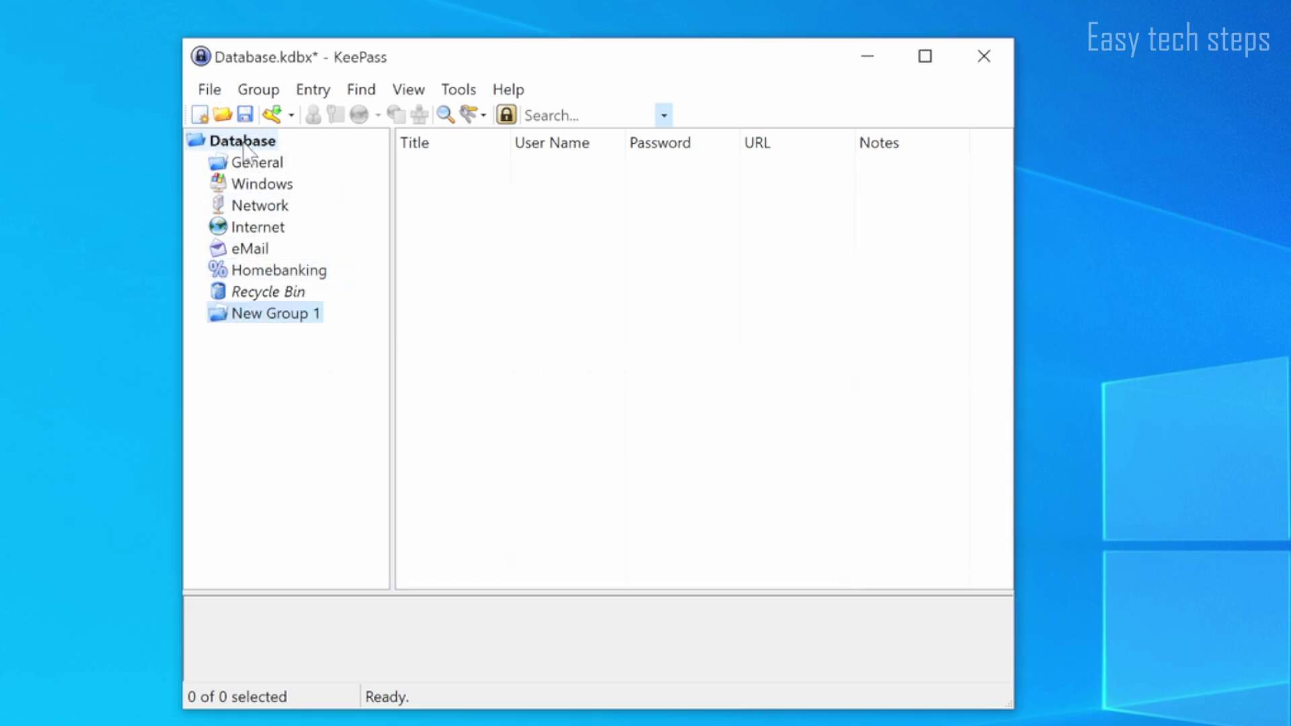
Step: Add a subgroup named New Group 1.1 inside New Group 1
{"action": "right_click", "coordinate": [265, 314]}
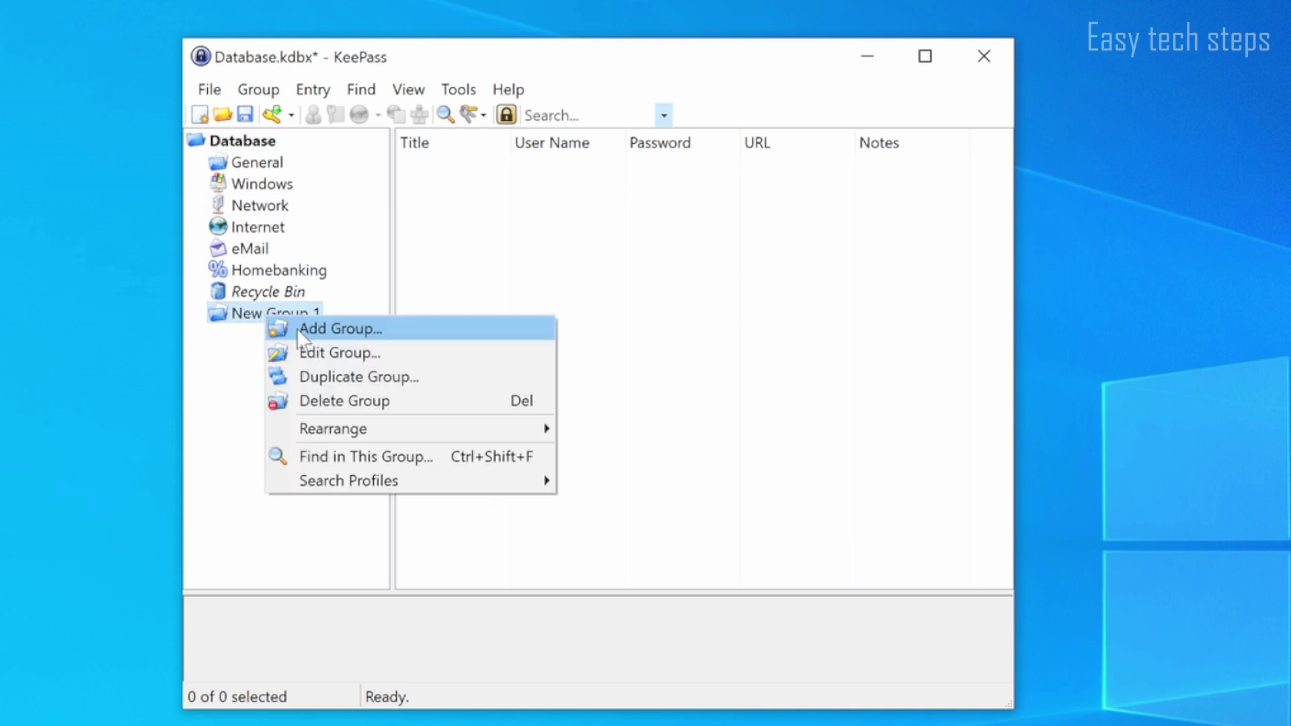
{"action": "left_click", "coordinate": [297, 326]}
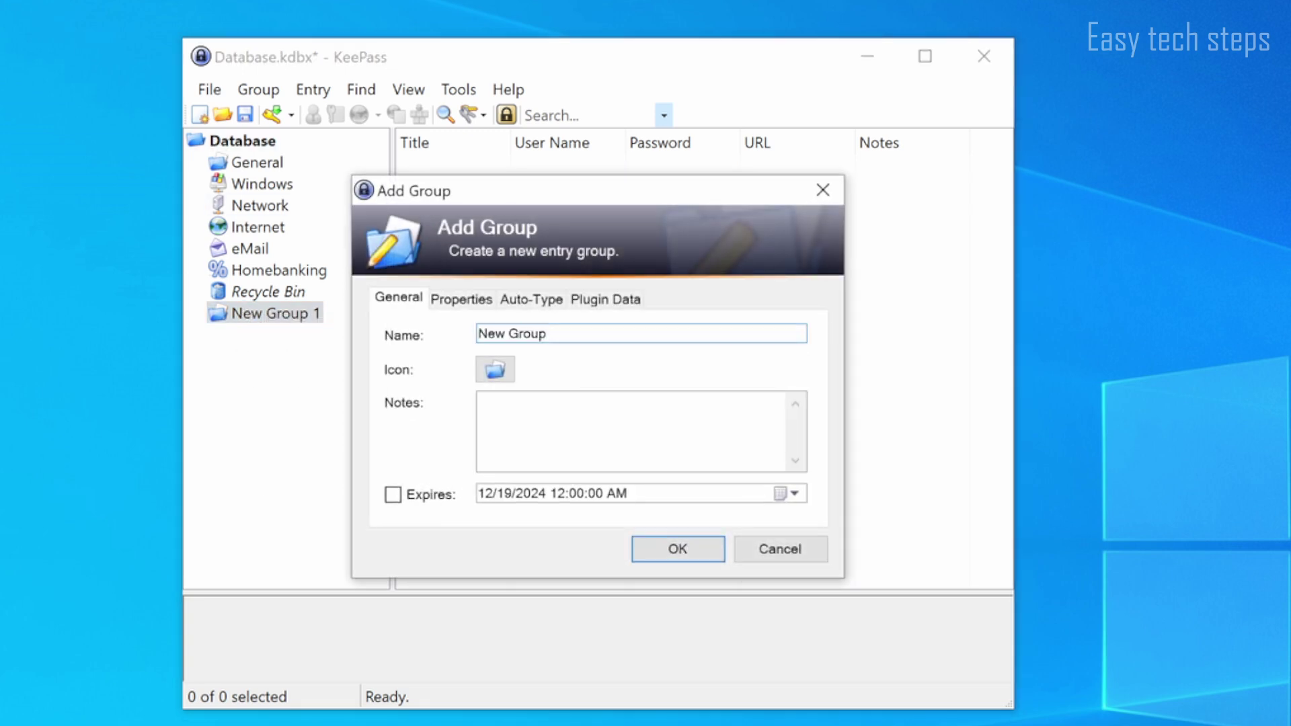
{"action": "type", "text": "1.1"}
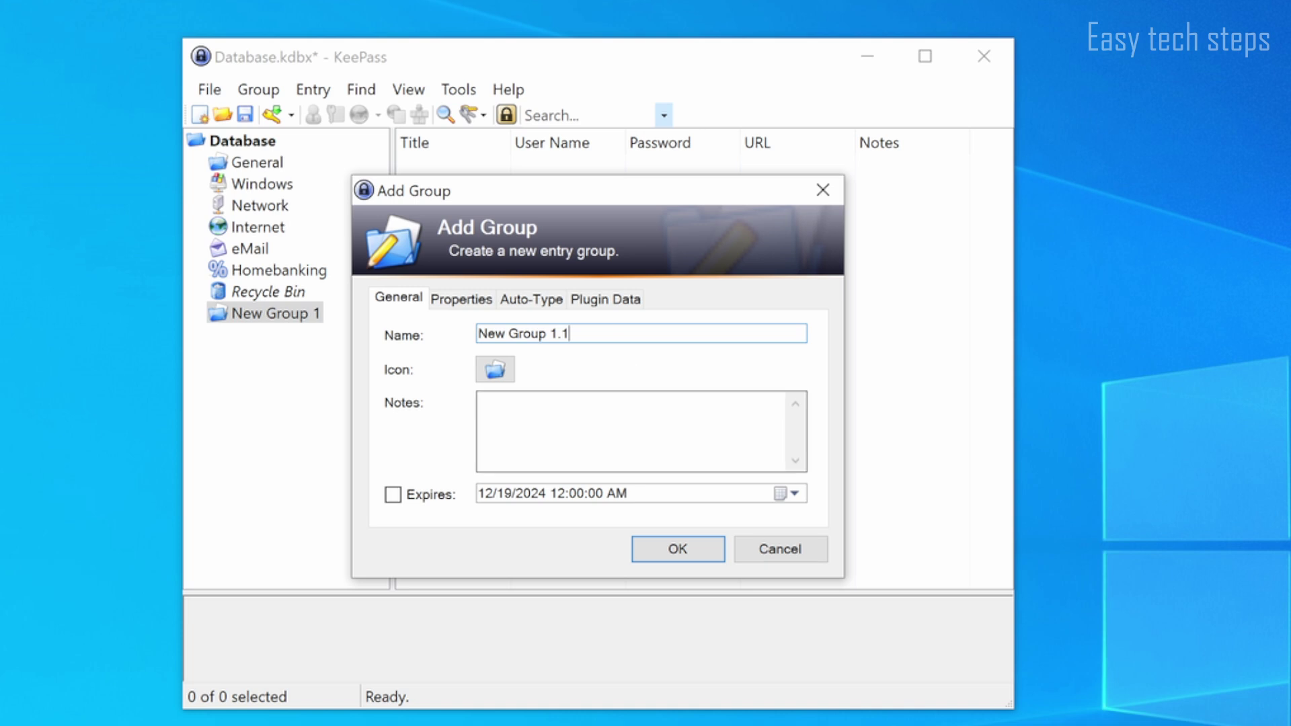
{"action": "left_click", "coordinate": [679, 552]}
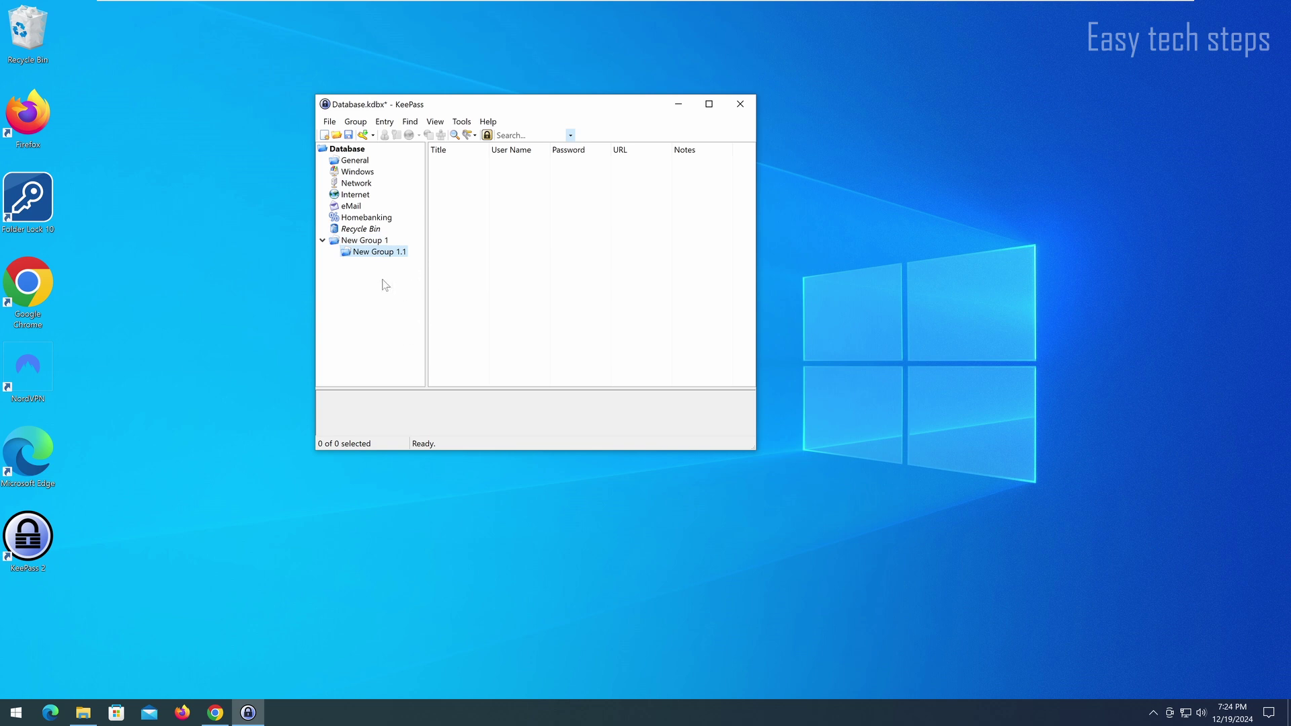
{"action": "right_click", "coordinate": [514, 250]}
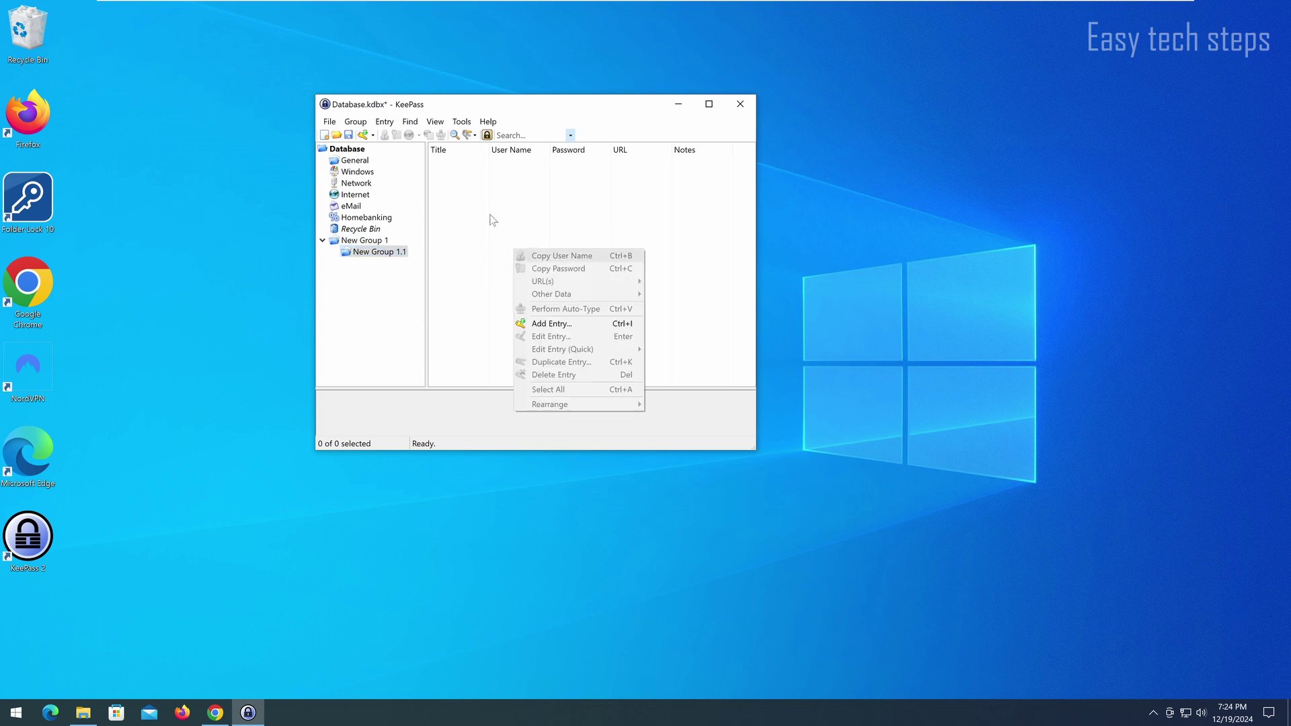
Step: Add a Facebook entry in New Group 1.1 with a user name and password
{"action": "left_click", "coordinate": [587, 329]}
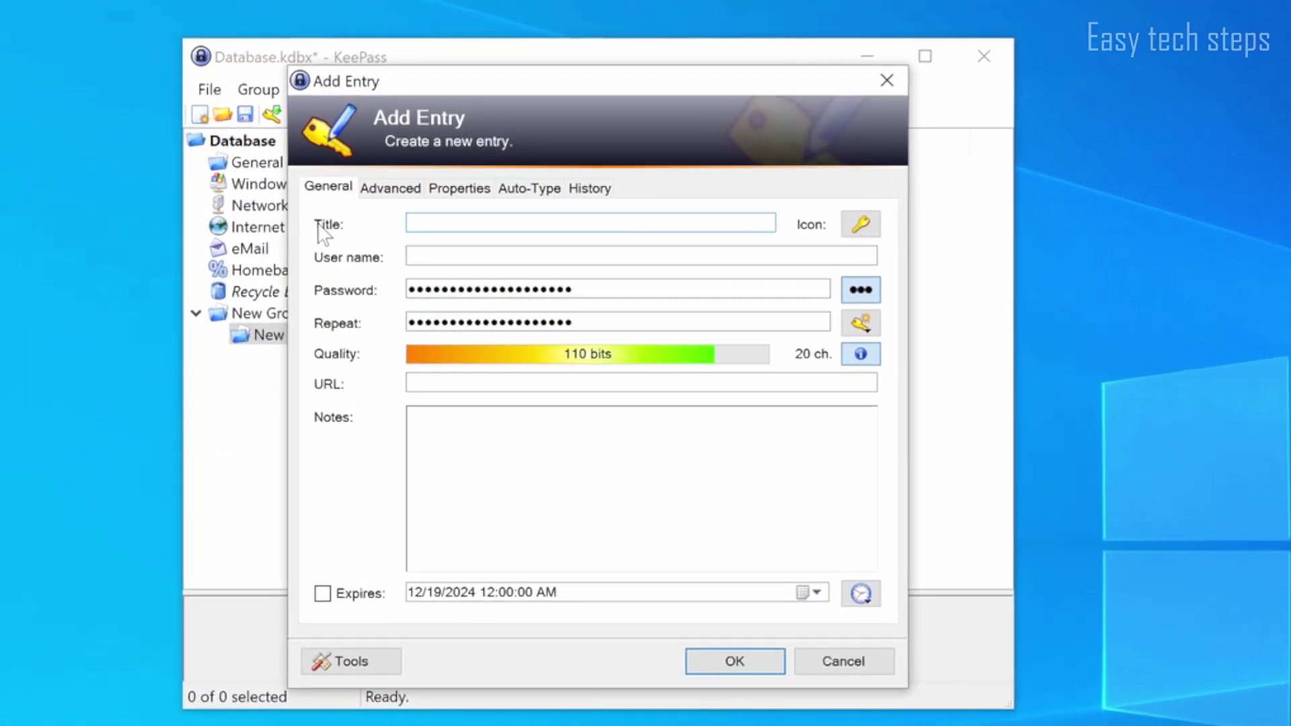
{"action": "type", "text": "Facebook"}
{"action": "key", "text": "Tab"}
{"action": "type", "text": "username"}
{"action": "key", "text": "Tab"}
{"action": "key", "text": "ctrl+h"}
{"action": "type", "text": "123456"}
{"action": "key", "text": "Tab"}
{"action": "type", "text": "https://facebook.com"}
{"action": "key", "text": "Tab"}
{"action": "type", "text": "Your note"}
{"action": "key", "text": "ctrl+a"}
{"action": "type", "text": "My facebook account"}
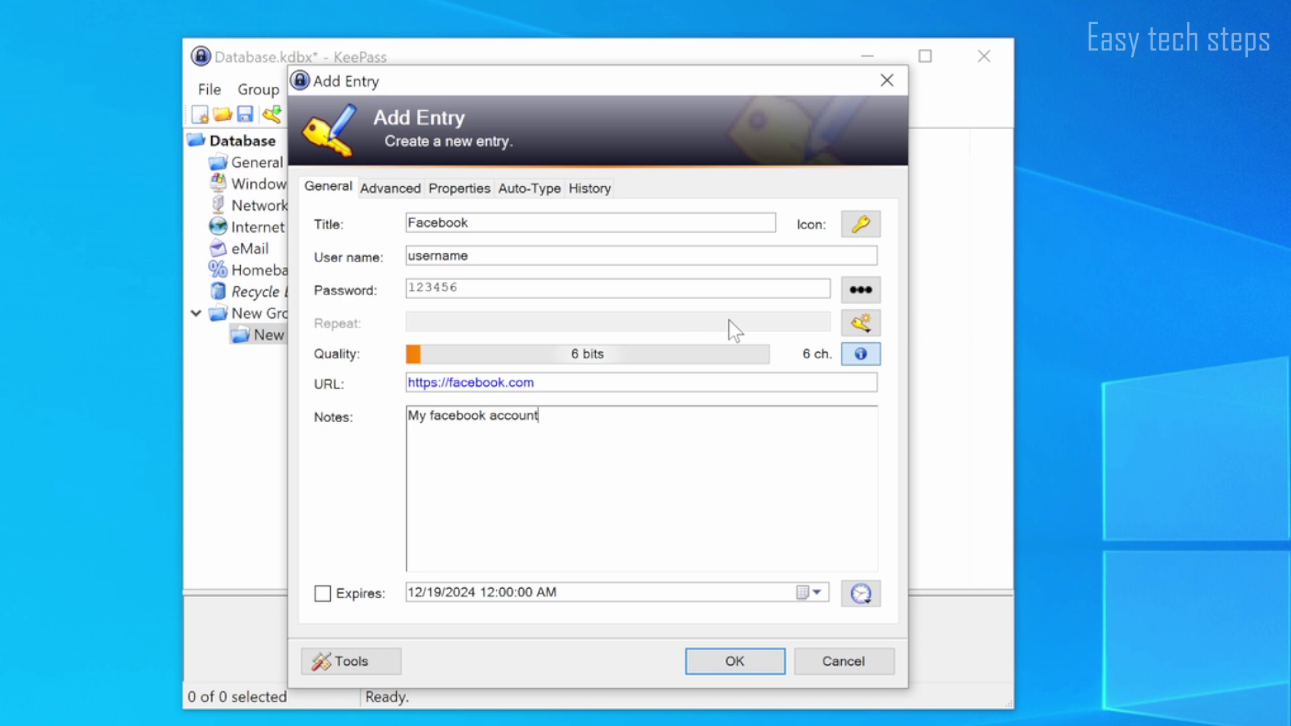
{"action": "left_click", "coordinate": [861, 324]}
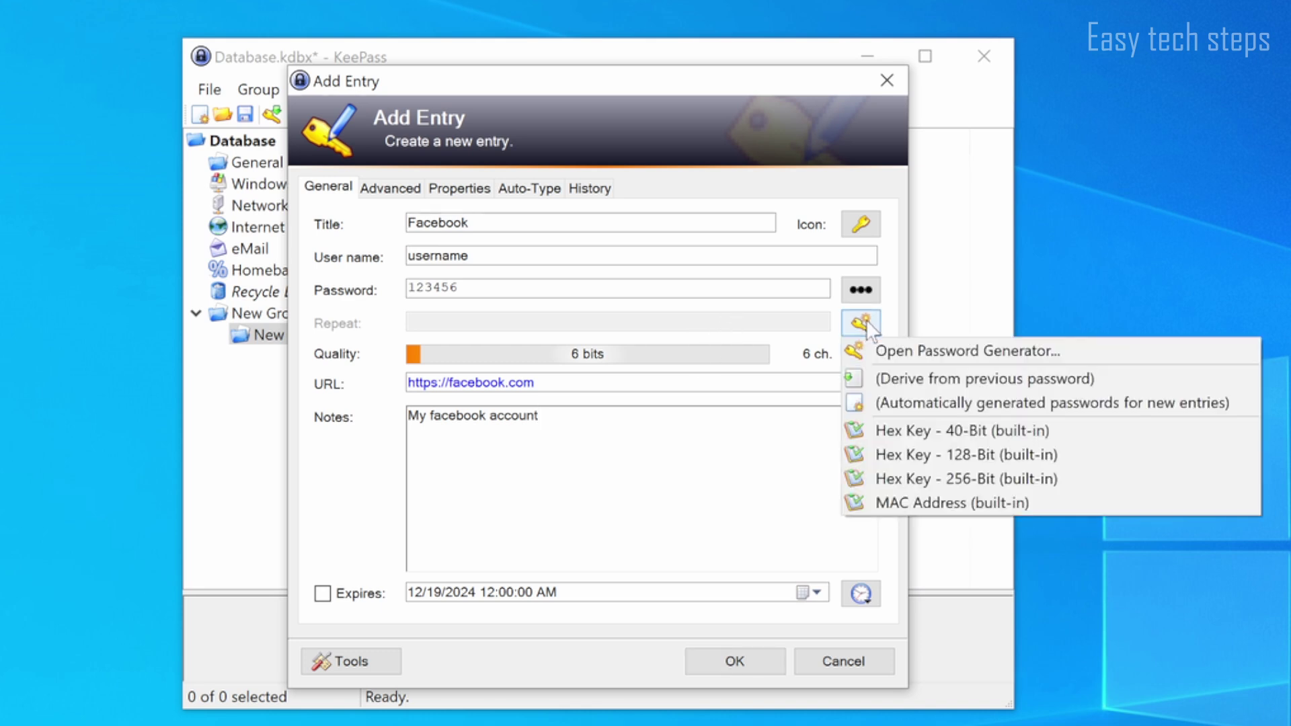
{"action": "left_click", "coordinate": [866, 351]}
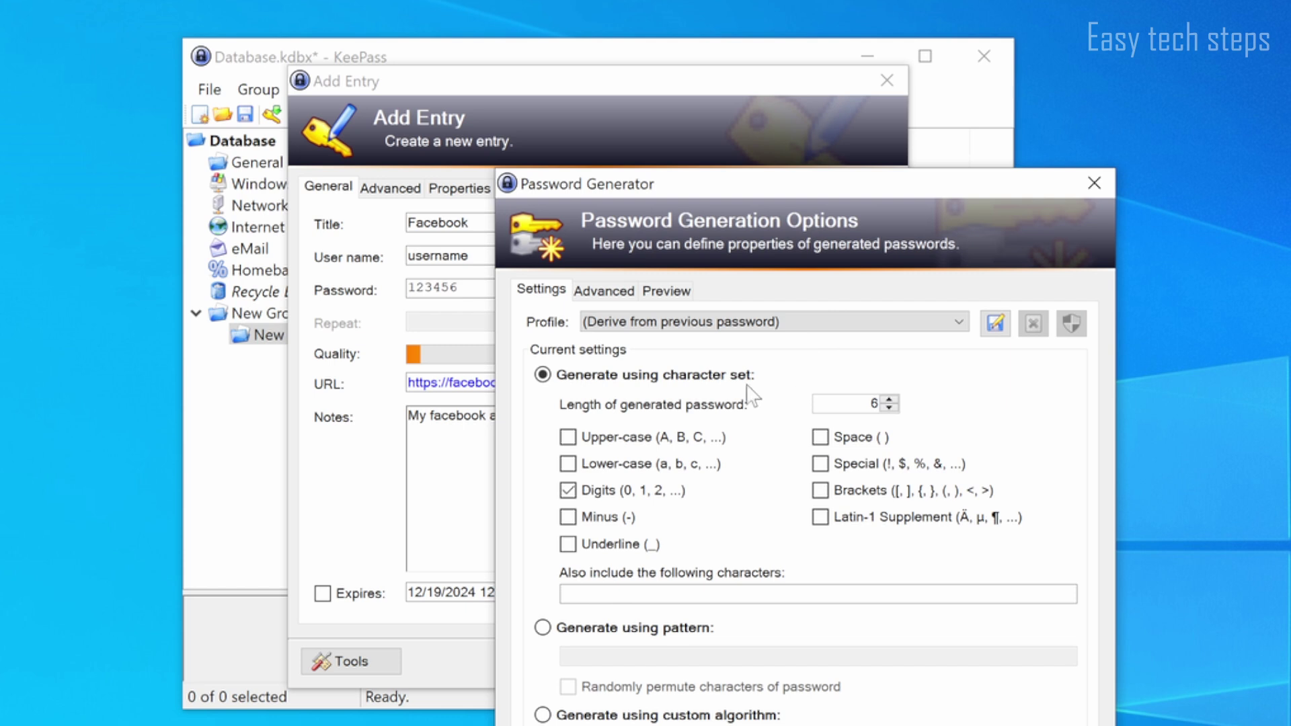
Step: Generate a 9-character upper-, lower-case and digit password and save the Facebook entry
{"action": "left_click", "coordinate": [635, 438]}
{"action": "left_click", "coordinate": [661, 467]}
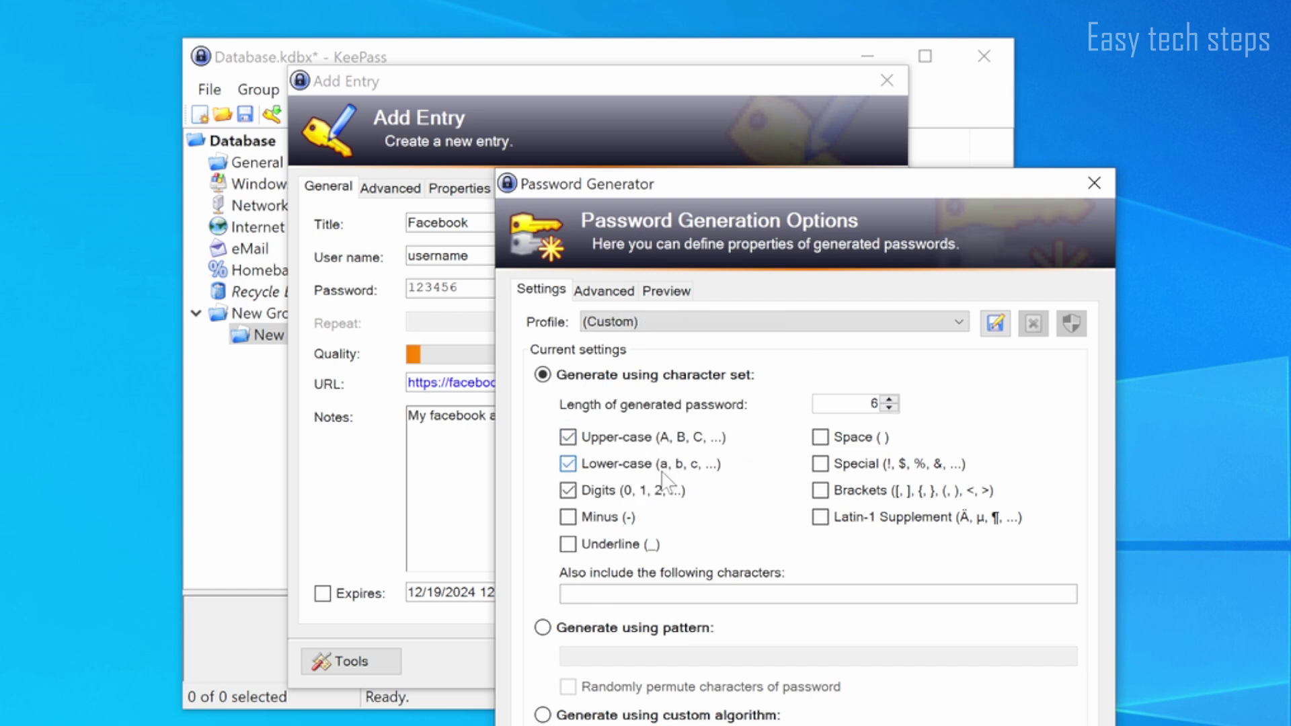
{"action": "left_click", "coordinate": [889, 399]}
{"action": "left_click", "coordinate": [889, 399]}
{"action": "left_click", "coordinate": [889, 399]}
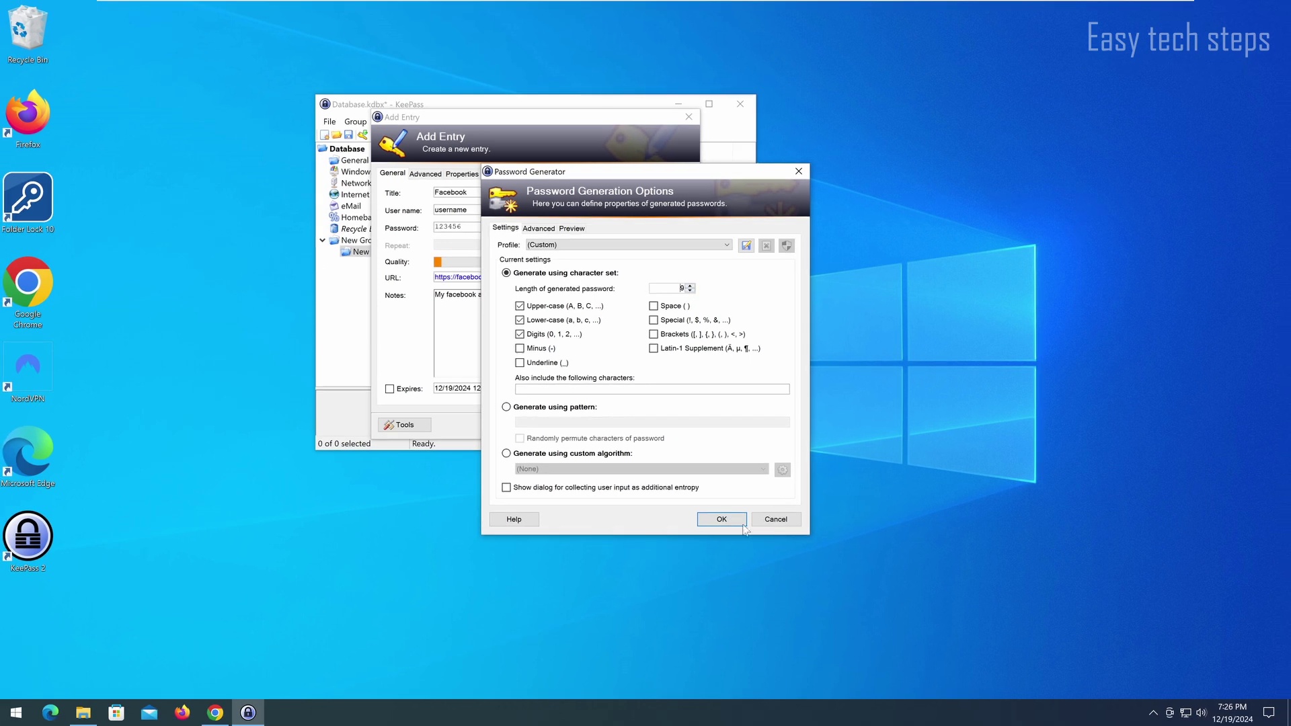
{"action": "left_click", "coordinate": [722, 519]}
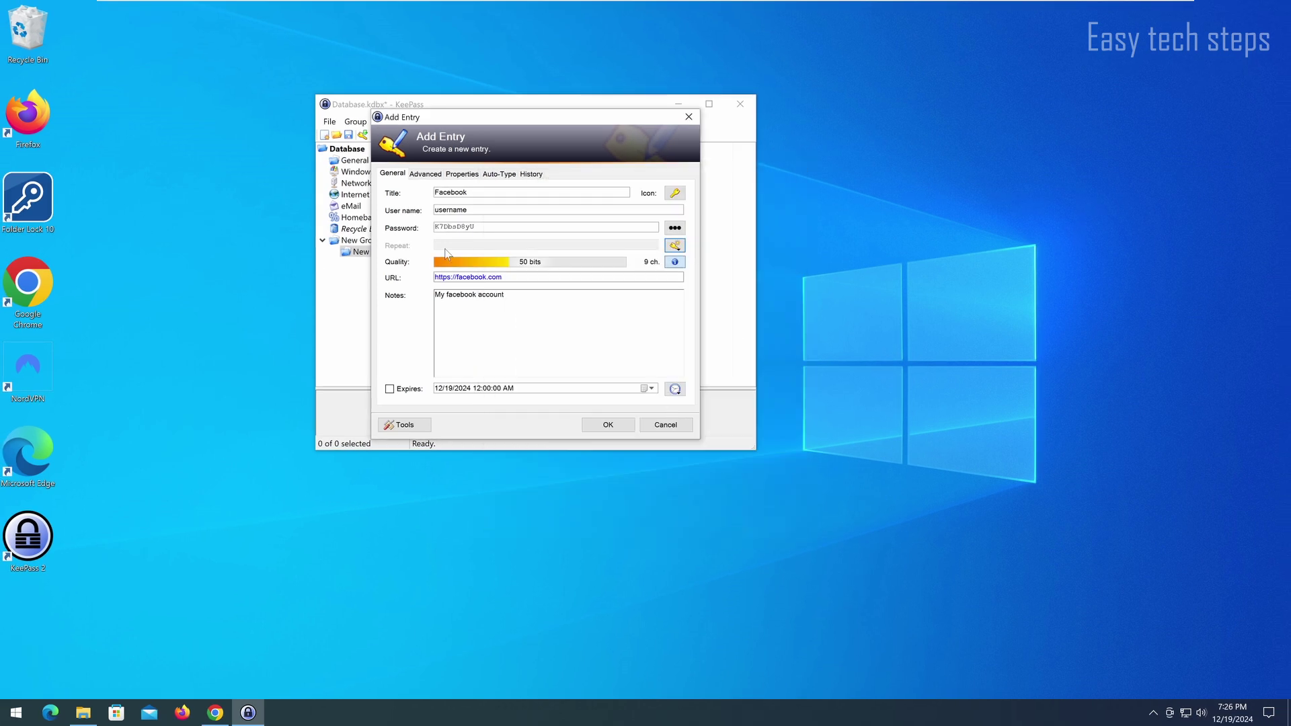
{"action": "left_click", "coordinate": [607, 425]}
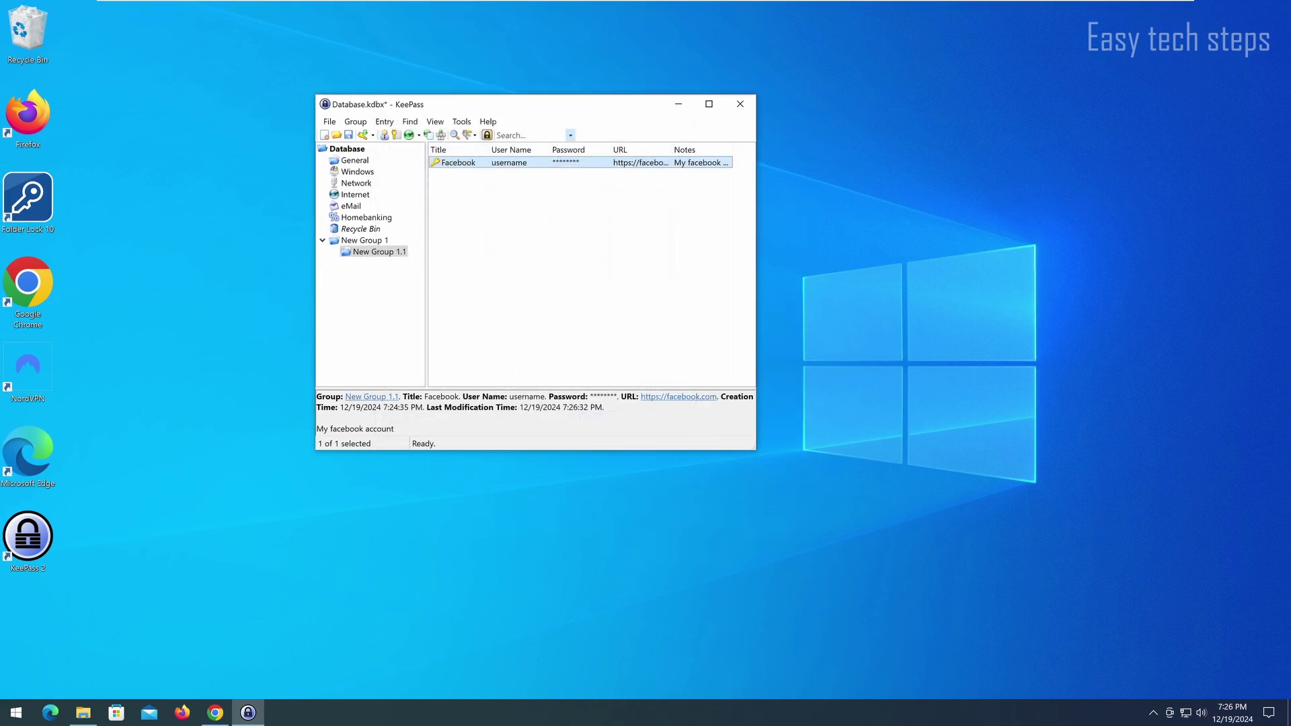
Step: Save the database with the new Facebook entry
{"action": "left_click", "coordinate": [544, 340]}
{"action": "left_click", "coordinate": [349, 135]}
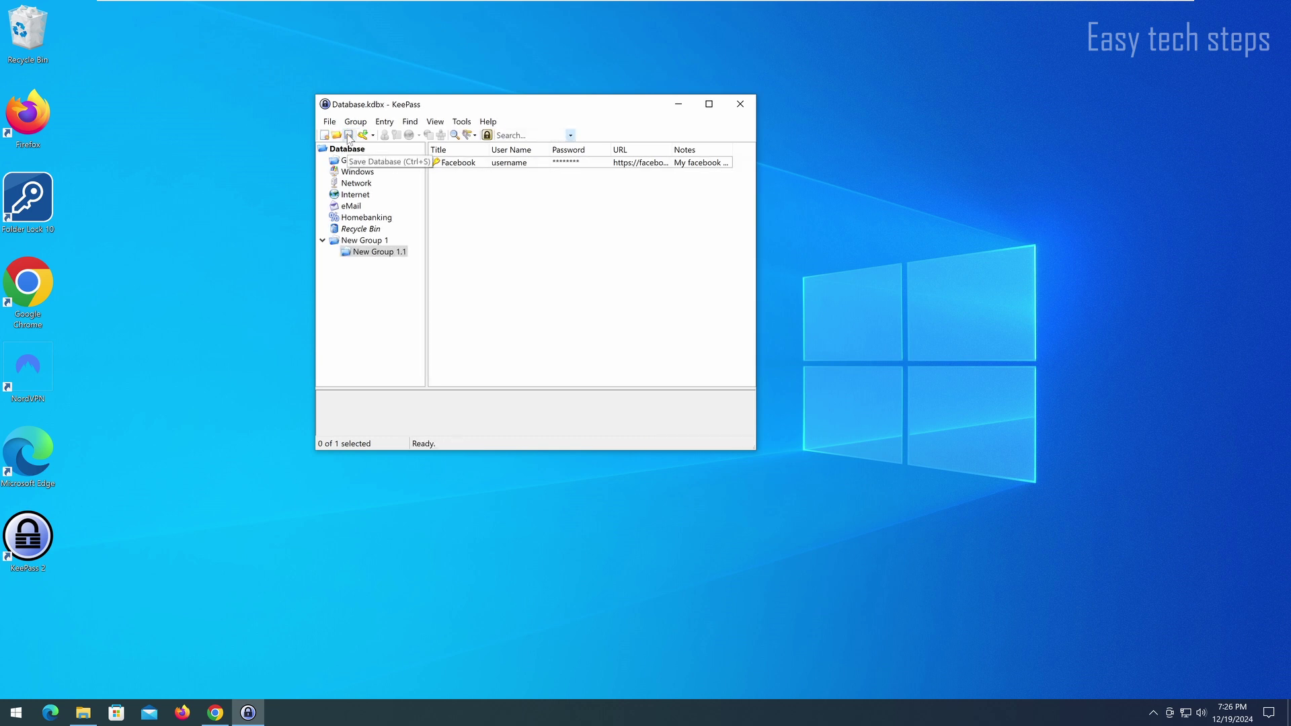
{"action": "left_click", "coordinate": [471, 164]}
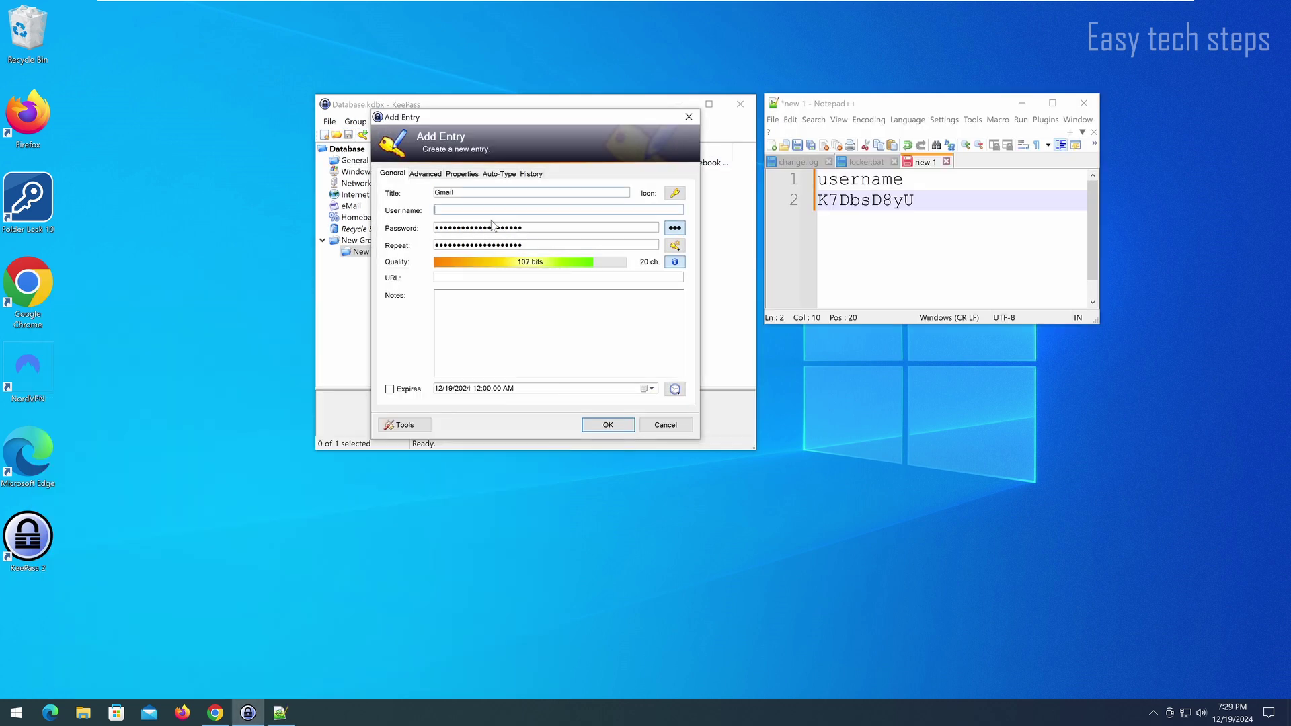
Step: Add a Gmail entry with a user name, 7-character password and note 'My gmail account'
{"action": "type", "text": "my gmail username"}
{"action": "key", "text": "Tab"}
{"action": "key", "text": "ctrl+h"}
{"action": "type", "text": "1111111"}
{"action": "key", "text": "Tab"}
{"action": "key", "text": "Tab"}
{"action": "key", "text": "Tab"}
{"action": "key", "text": "Tab"}
{"action": "type", "text": "My gmail account"}
{"action": "left_click", "coordinate": [599, 427]}
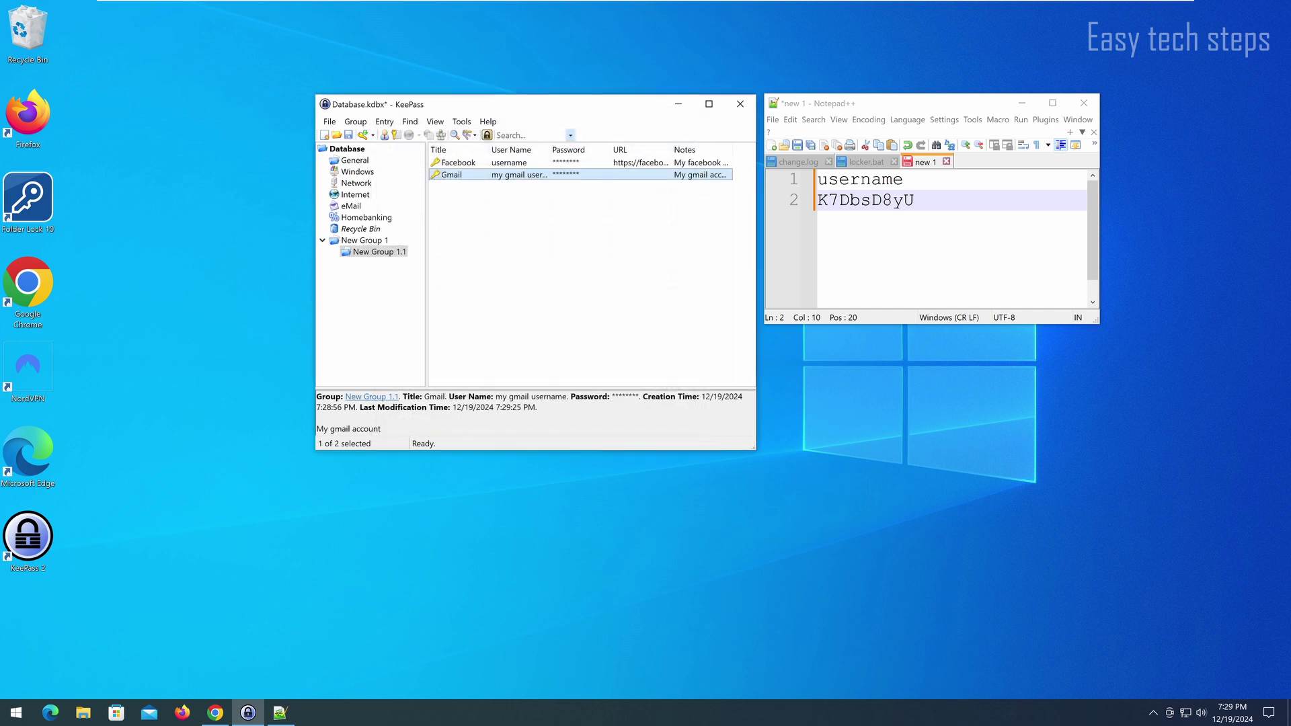
{"action": "left_click", "coordinate": [559, 224]}
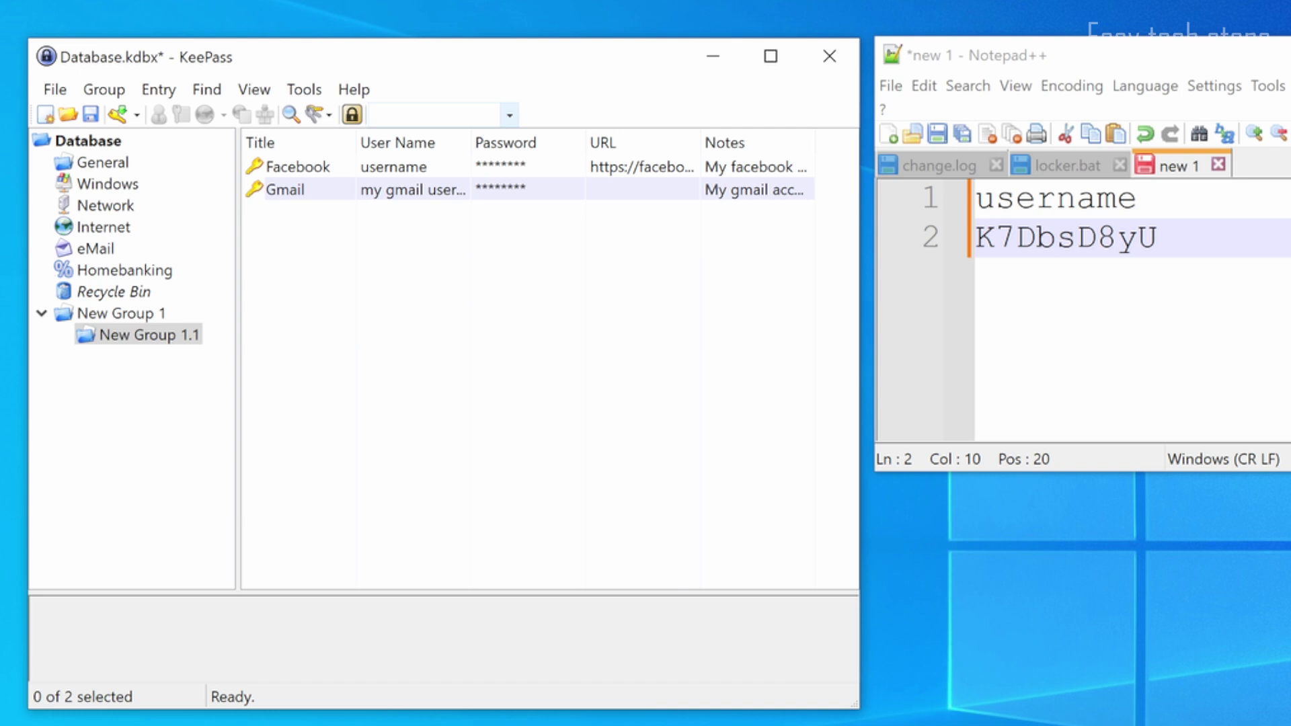
Step: Search the database for 'facebook' and select the Facebook result
{"action": "type", "text": "facebook"}
{"action": "key", "text": "Return"}
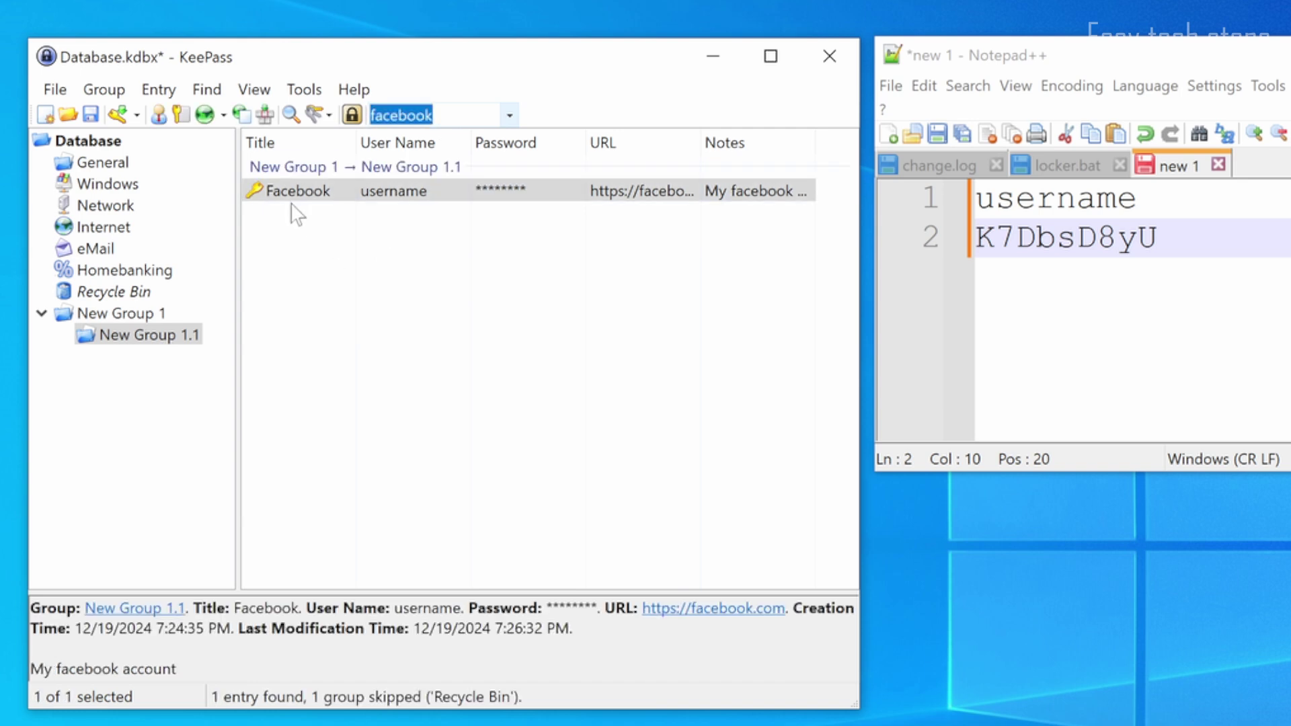
{"action": "left_click", "coordinate": [295, 196]}
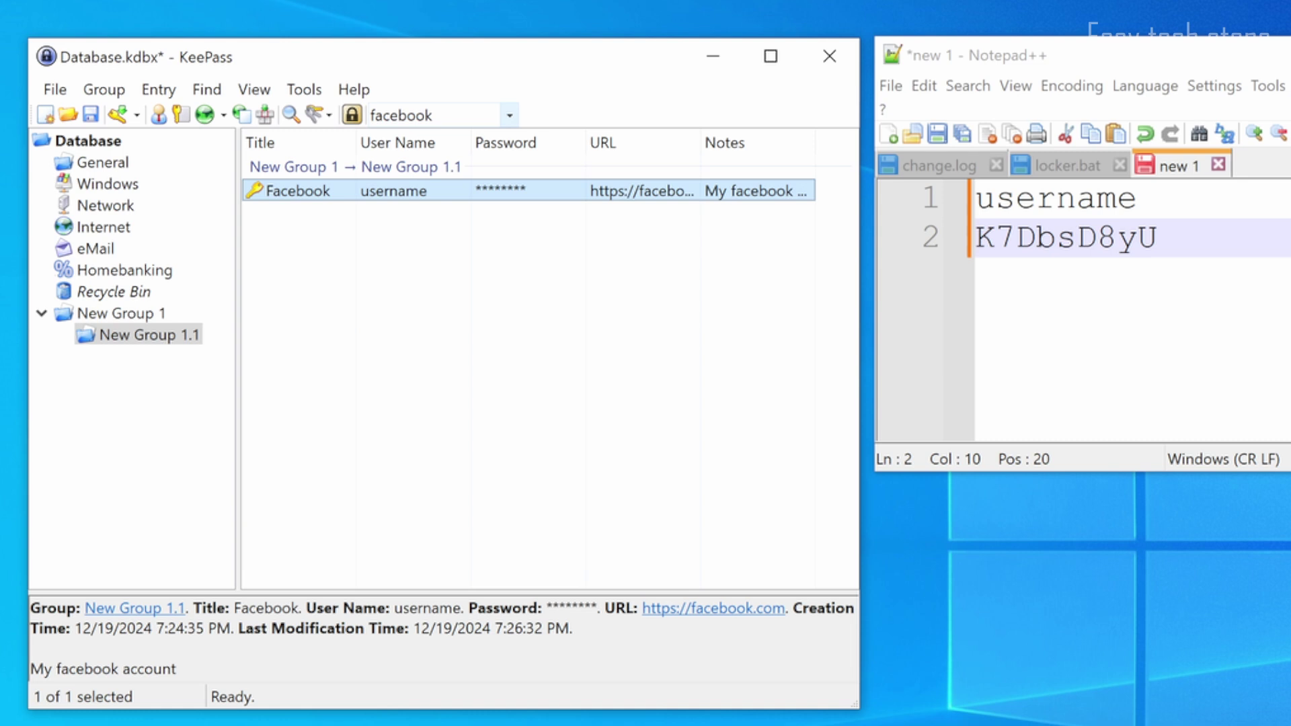
Step: Replace the search with 'gmail' and select the single Gmail result
{"action": "left_click", "coordinate": [430, 116]}
{"action": "type", "text": "gmail"}
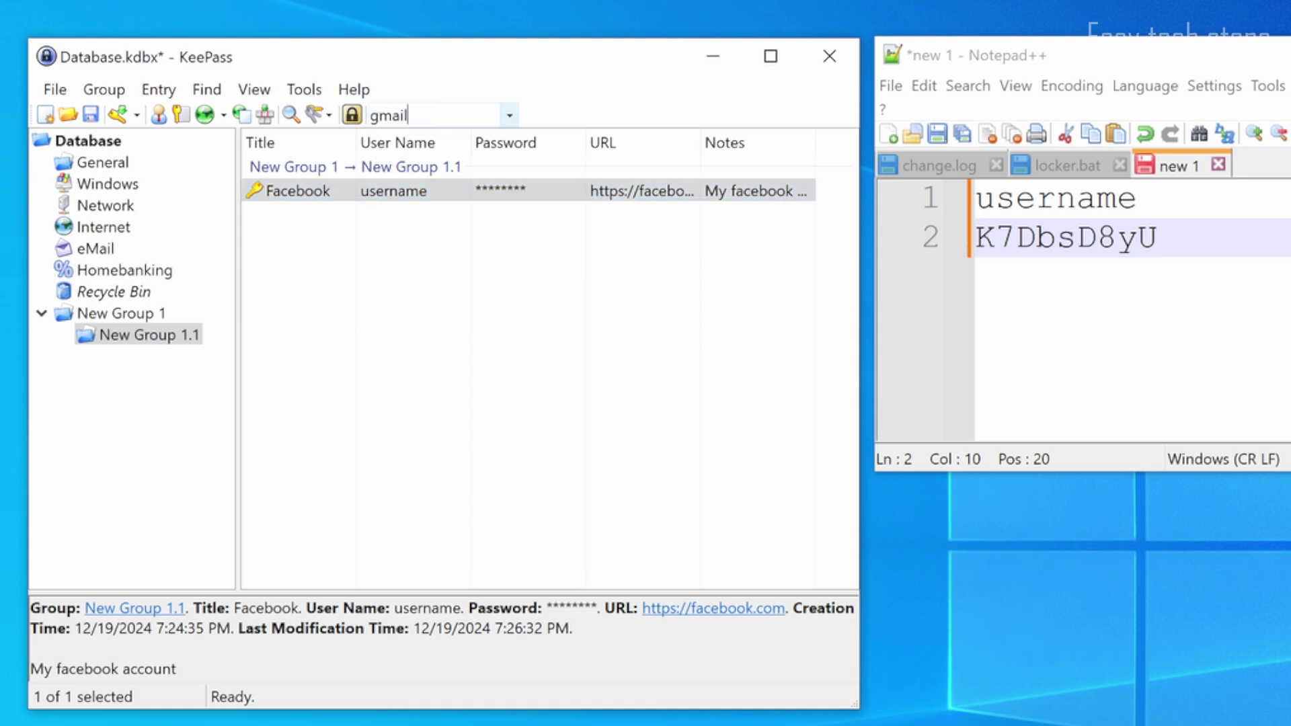
{"action": "key", "text": "Return"}
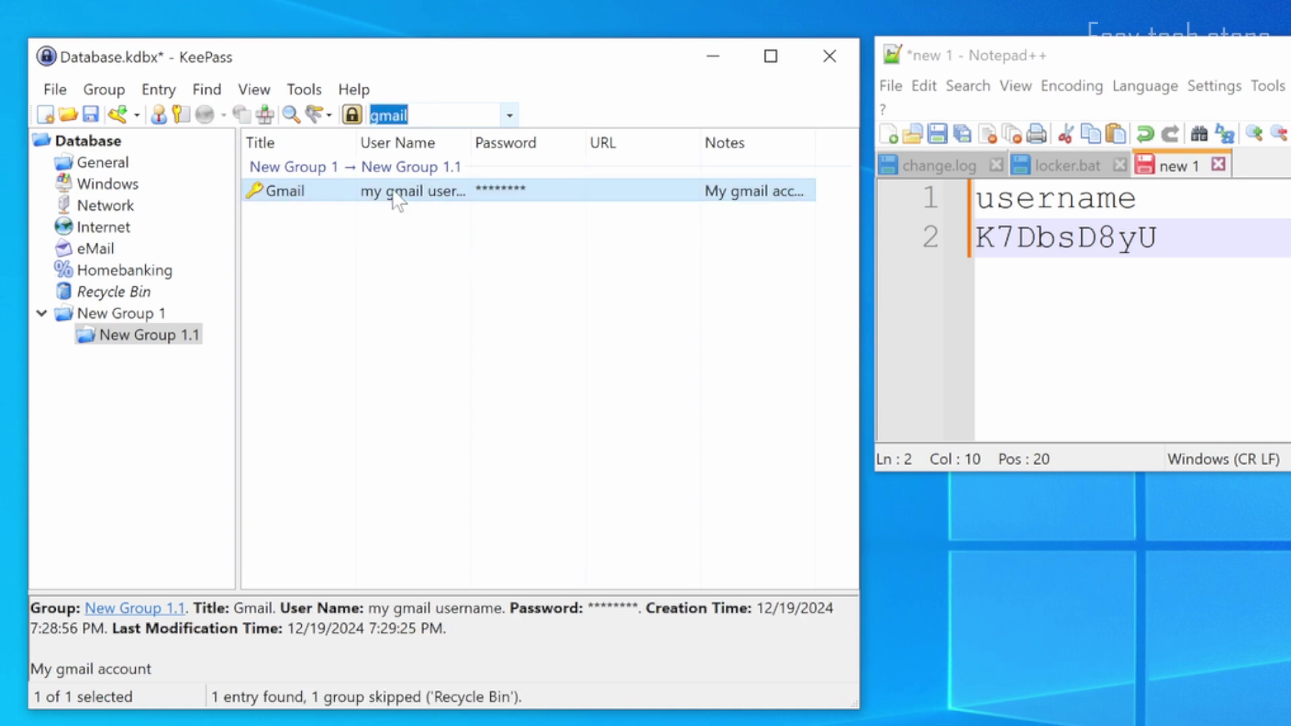
{"action": "left_click", "coordinate": [399, 194]}
Step: Copy the Gmail entry's user name and paste it on line 4 of the Notepad++ note
{"action": "right_click", "coordinate": [340, 196]}
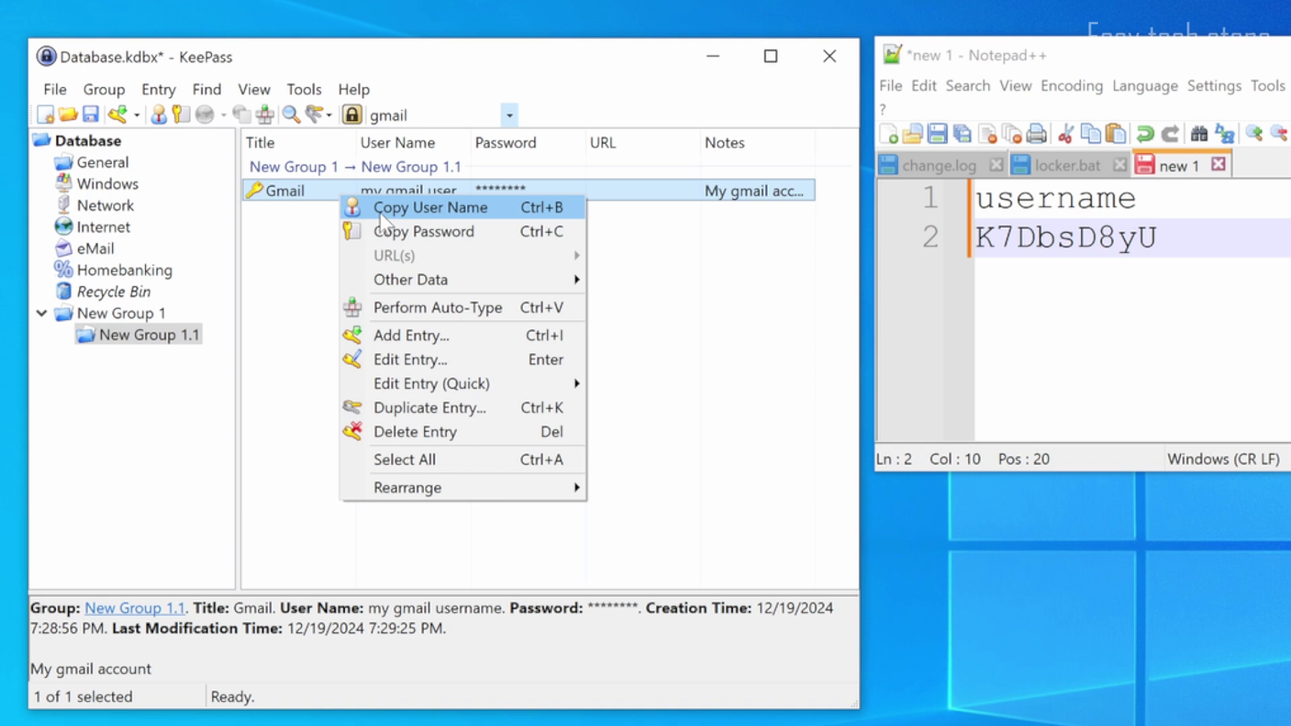
{"action": "left_click", "coordinate": [382, 214]}
{"action": "key", "text": "alt+Tab"}
{"action": "key", "text": "Return"}
{"action": "key", "text": "Return"}
{"action": "key", "text": "ctrl+v"}
Step: Copy the Gmail entry's password and paste it on line 5 of the note
{"action": "right_click", "coordinate": [432, 197]}
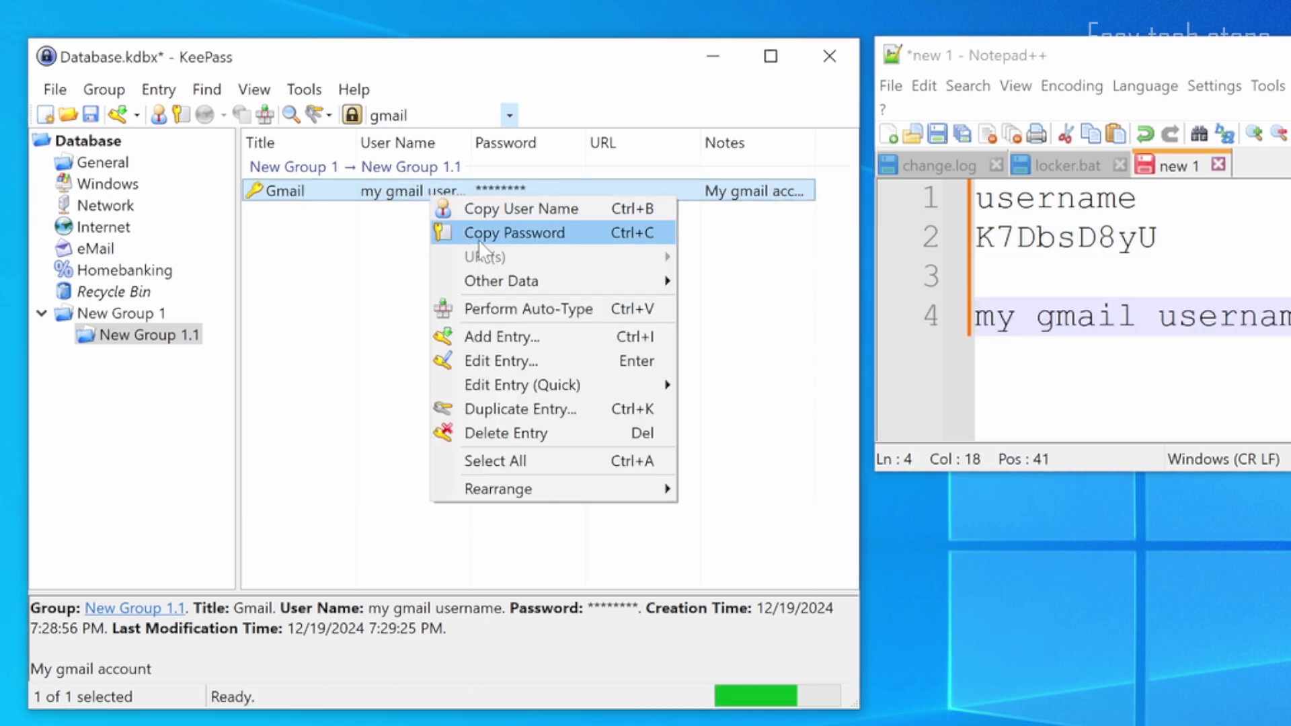
{"action": "left_click", "coordinate": [478, 232]}
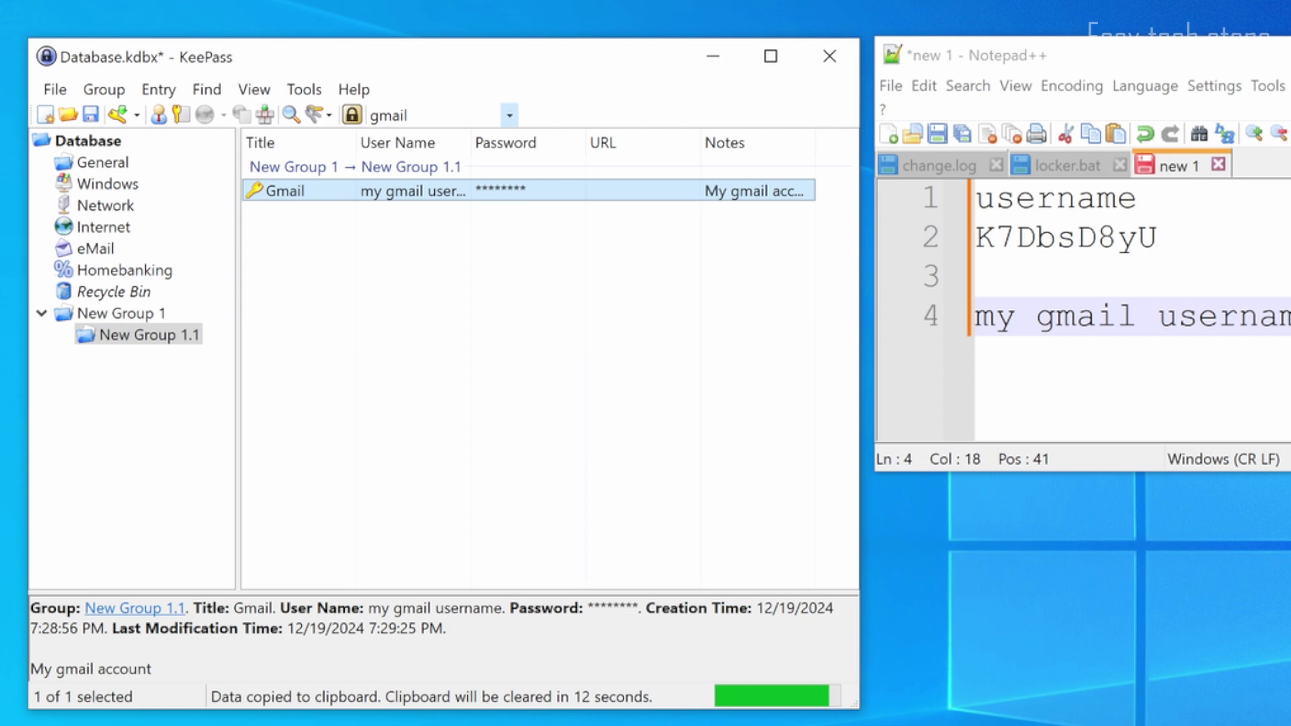
{"action": "key", "text": "alt+Tab"}
{"action": "key", "text": "Return"}
{"action": "key", "text": "ctrl+v"}
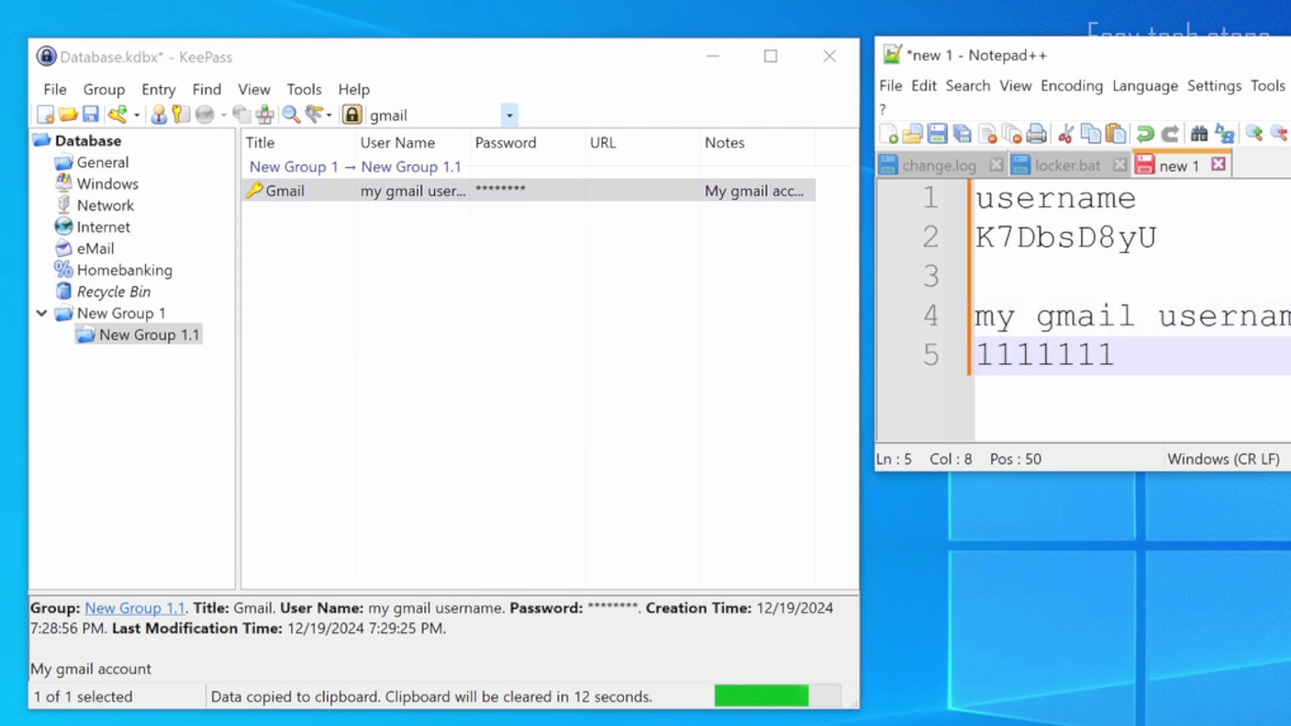
{"action": "left_click", "coordinate": [1178, 316]}
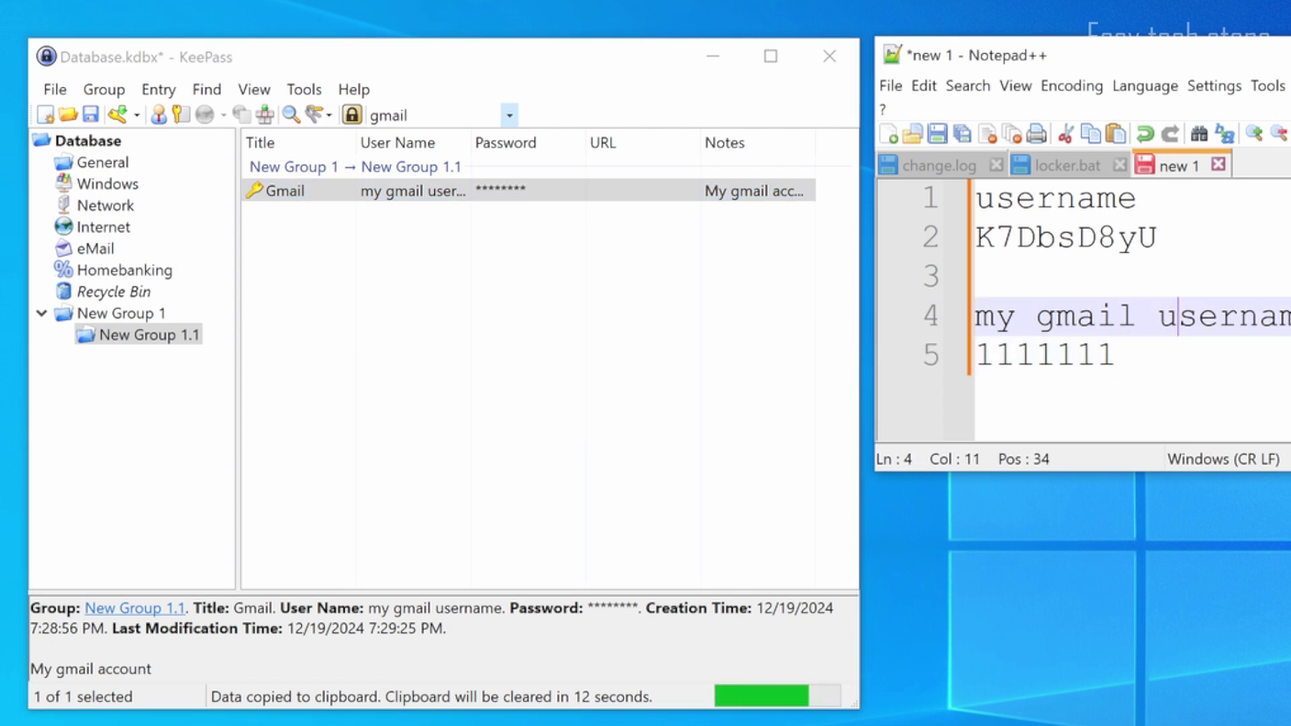